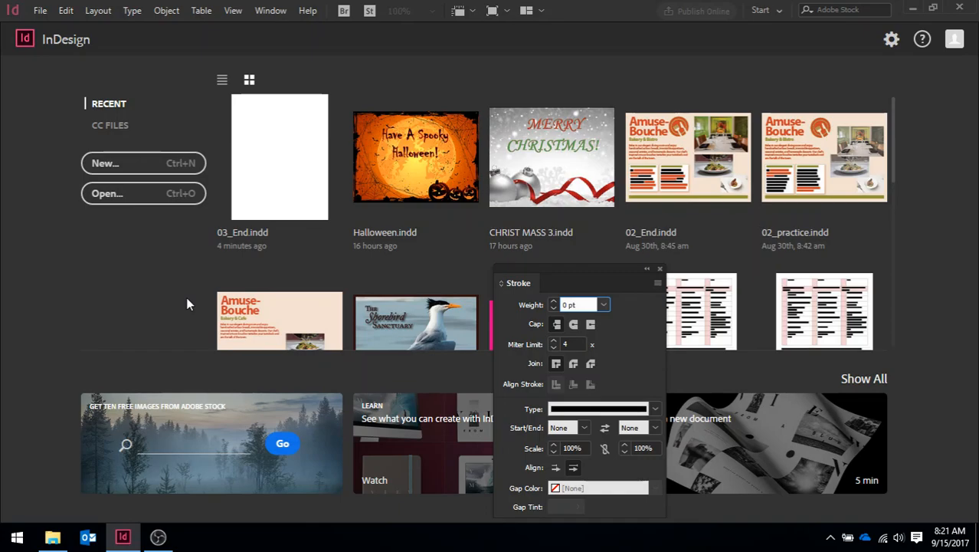
- Close the floating Stroke panel that covers the start screen
left_click(40, 10)
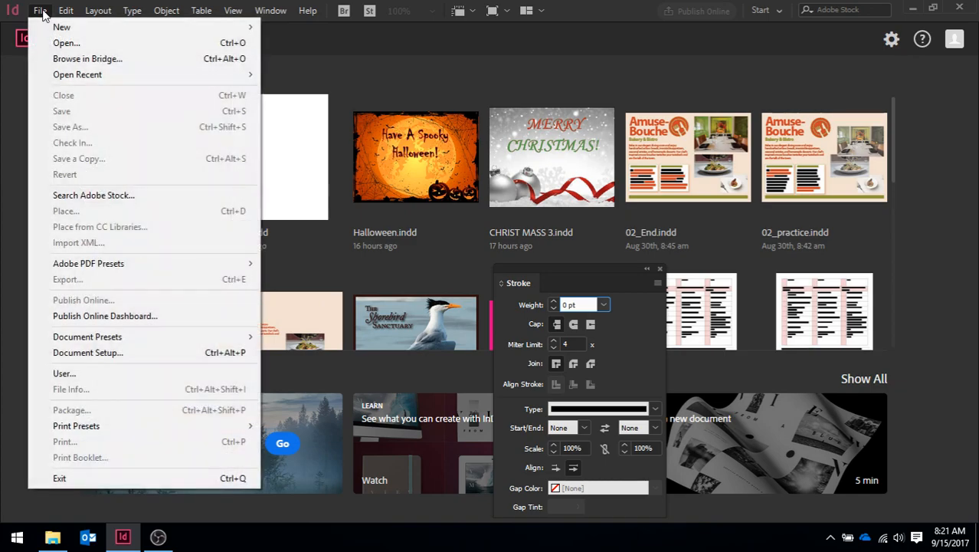
left_click(42, 12)
left_click(647, 269)
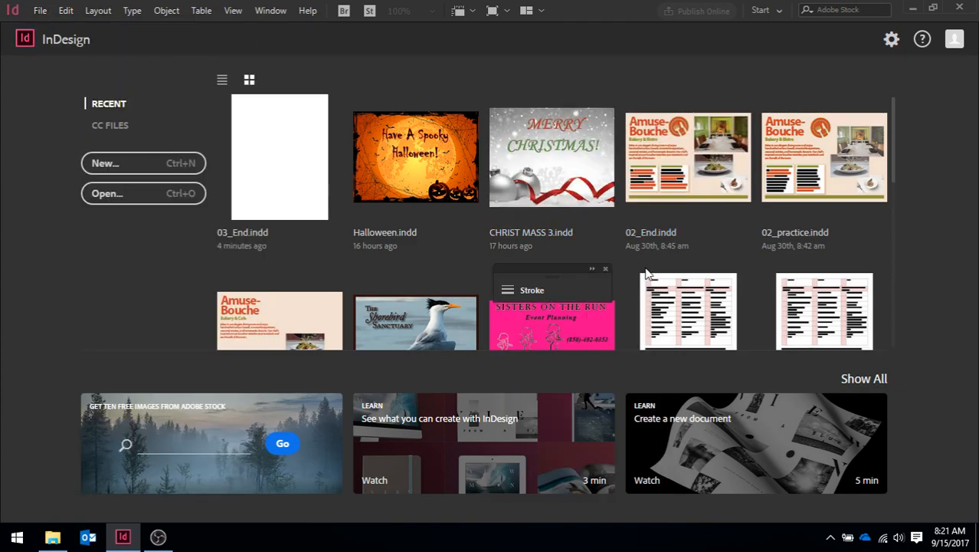
left_click(606, 267)
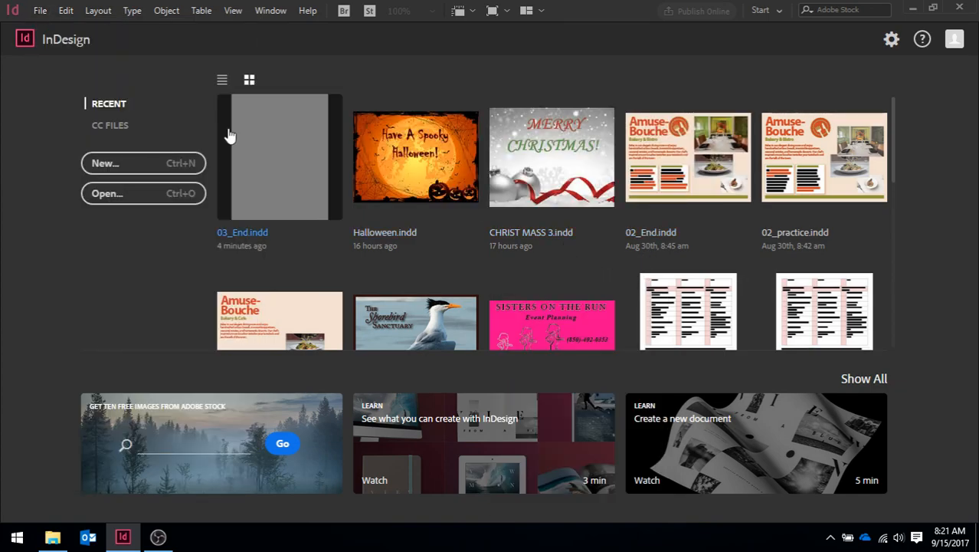
- Start a new document from the Newsletter document preset and set its column gutter to 1p0
left_click(40, 11)
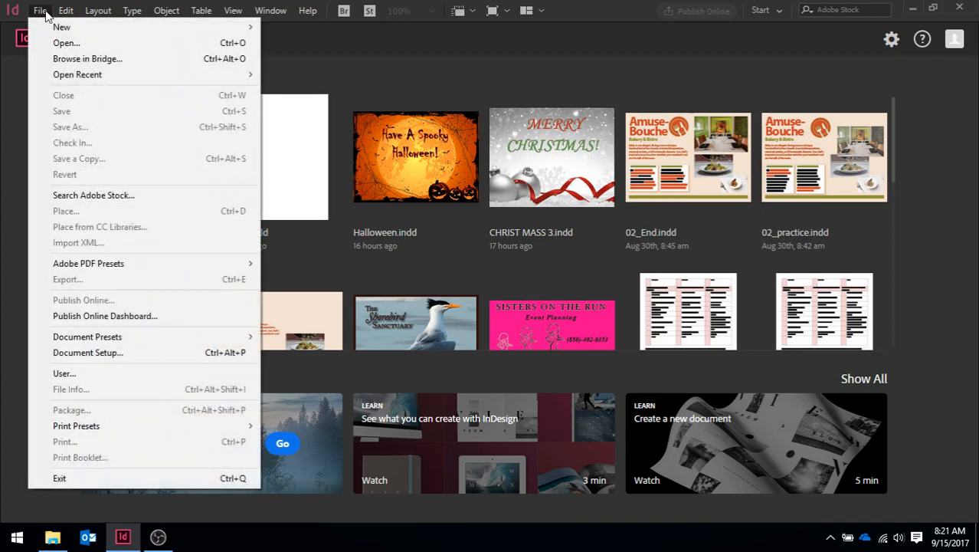
mouse_move(129, 346)
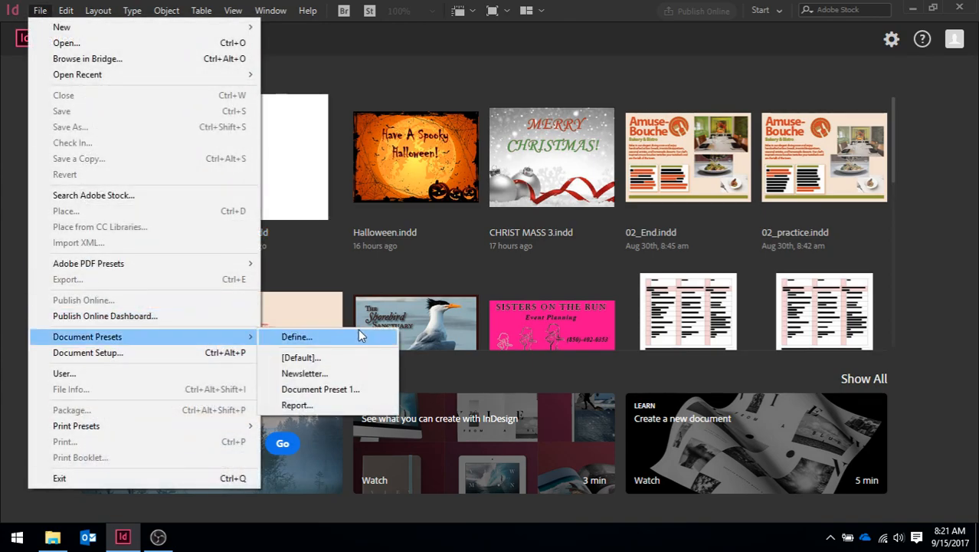
left_click(308, 376)
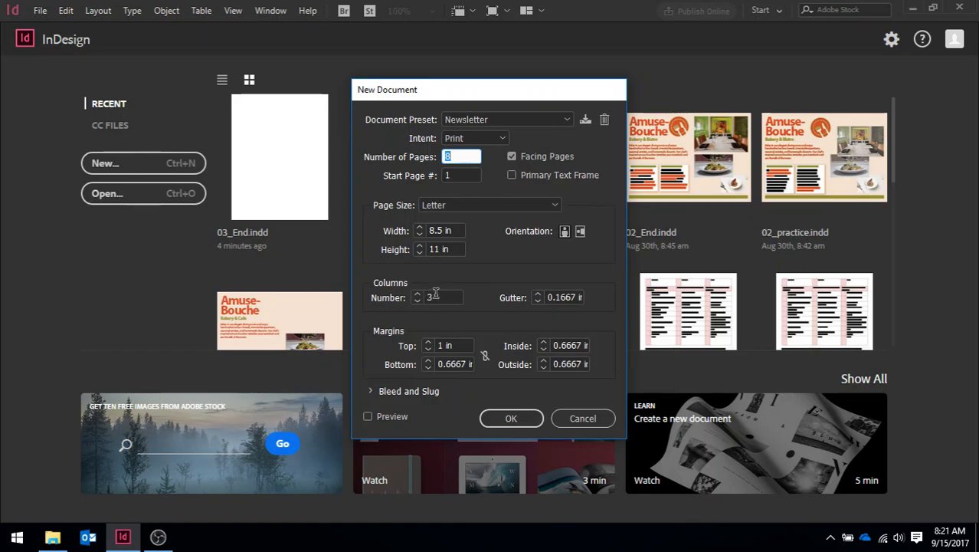
left_click(548, 297)
triple_click(548, 297)
type("1p0")
key("Tab")
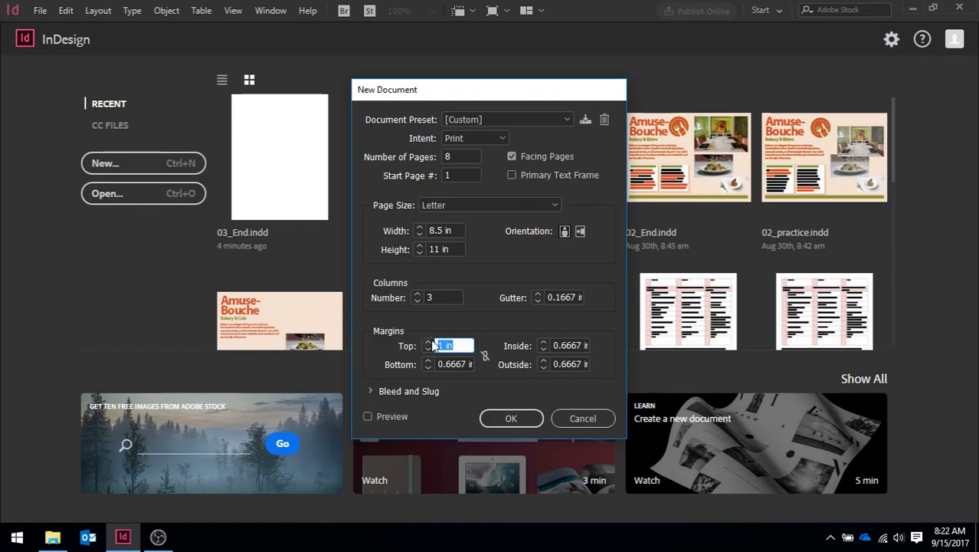
- Link the four margins of the new document and set them all to 6p0
left_click(485, 357)
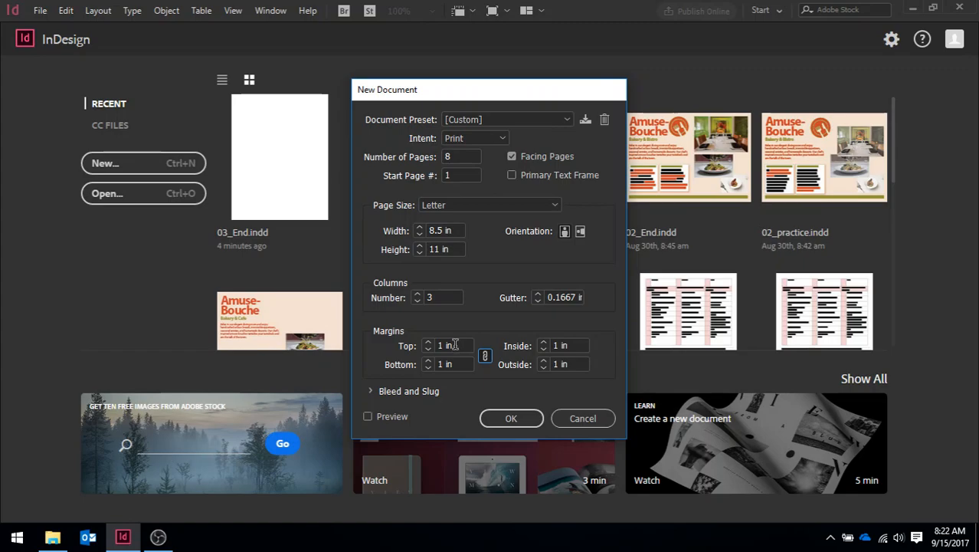
left_click(458, 345)
left_click_drag(457, 346, 398, 346)
type("6p0")
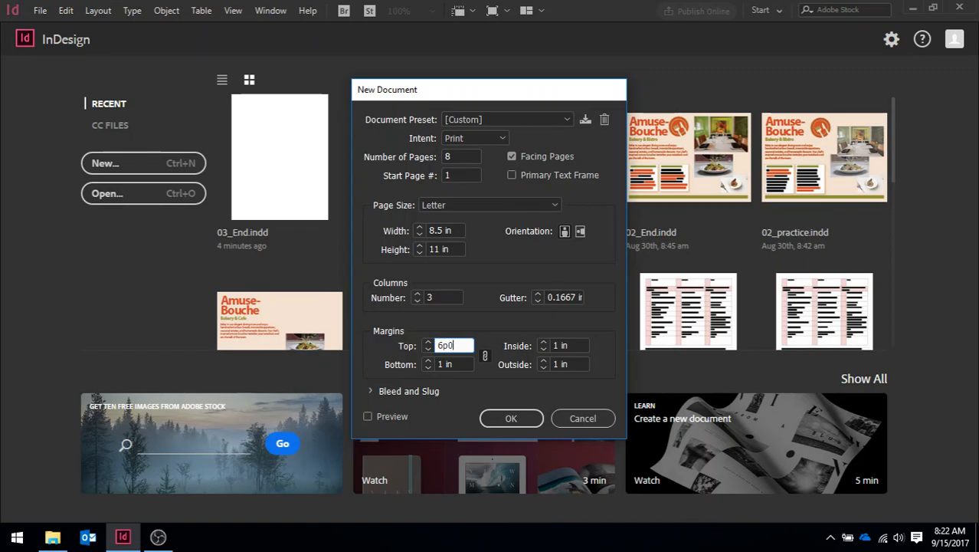
key("Tab")
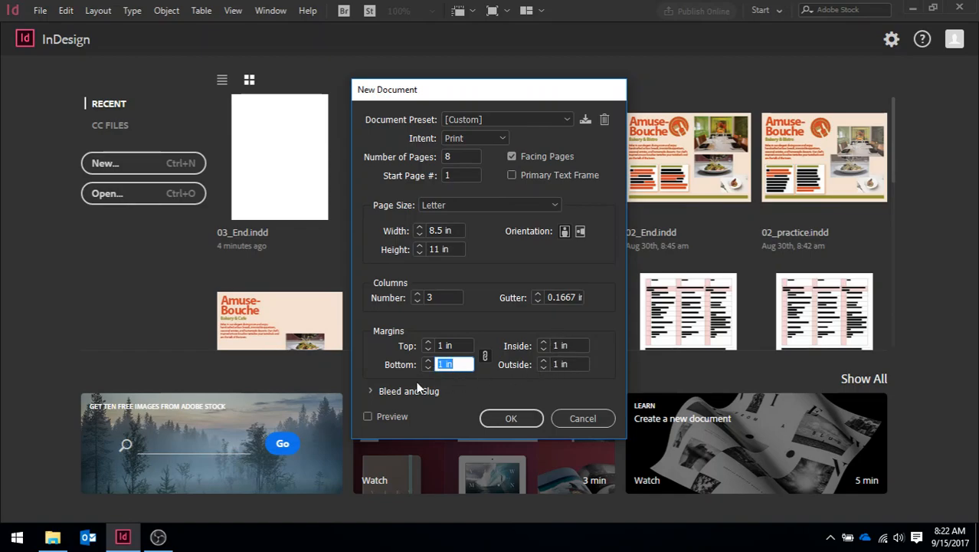
- Unlink the margins and set the bottom margin to 4p0
left_click(484, 353)
left_click_drag(459, 364, 383, 373)
type("4p0")
key("Tab")
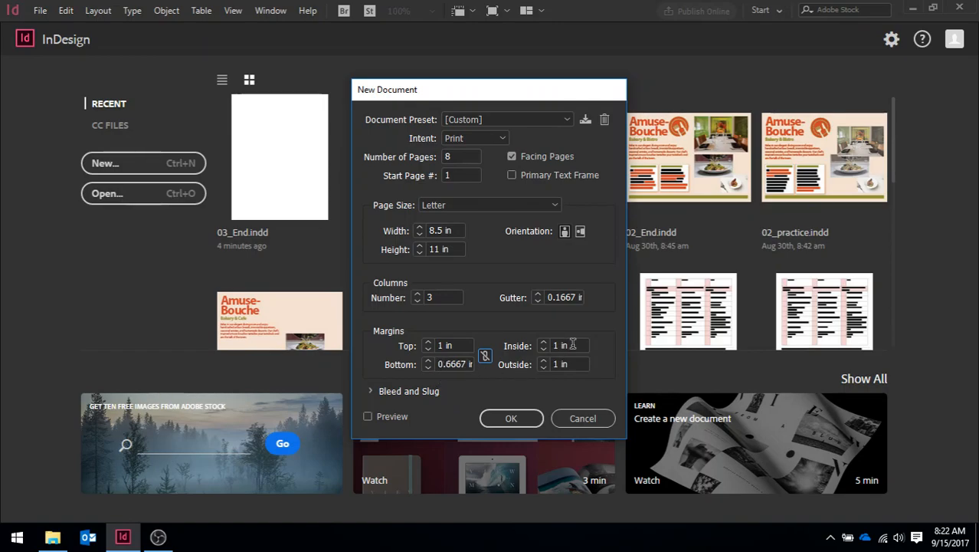
- Set the inside and outside margins to 4p0 each
left_click_drag(573, 344, 522, 347)
type("4p0")
key("Tab")
type("4p0")
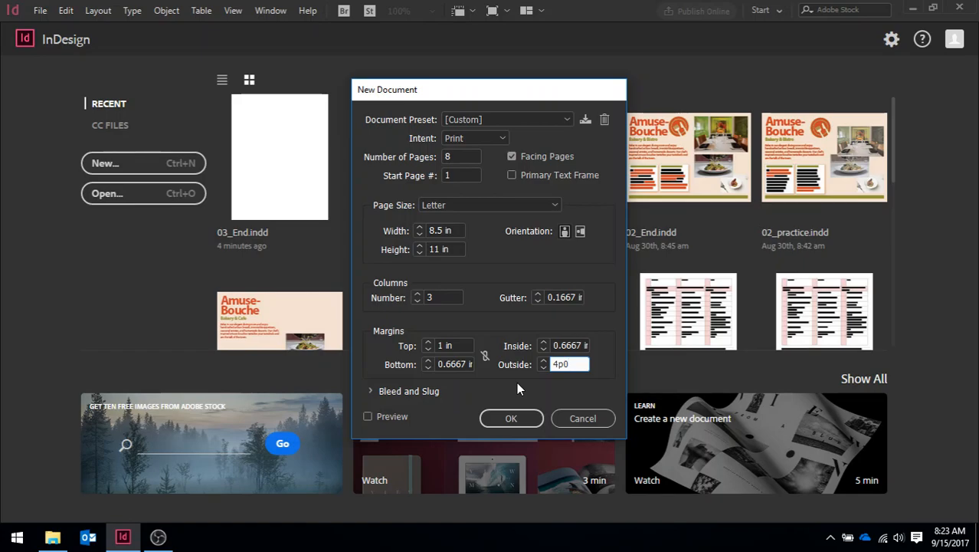
- Set the linked bleed to 0p9 on all sides and create the document
left_click(369, 391)
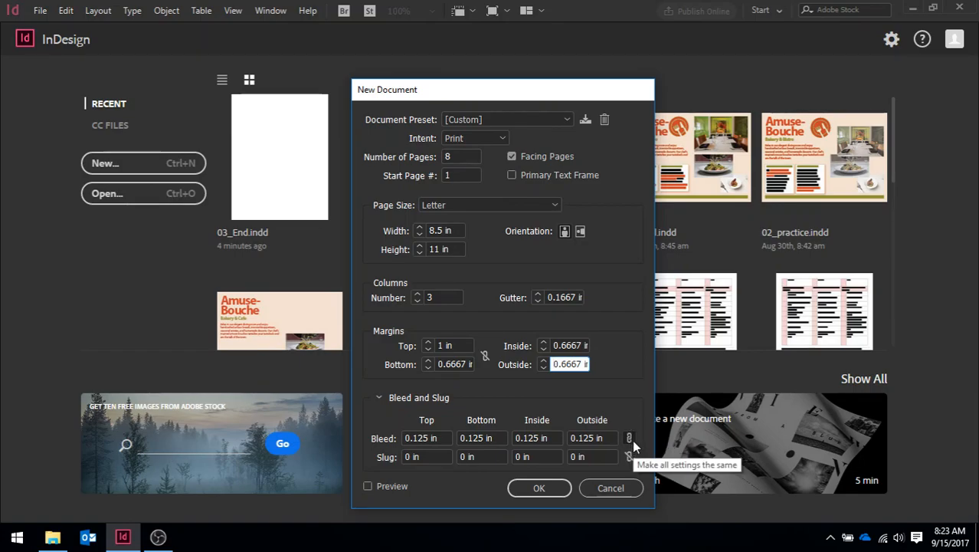
left_click(438, 438)
left_click_drag(438, 438, 387, 438)
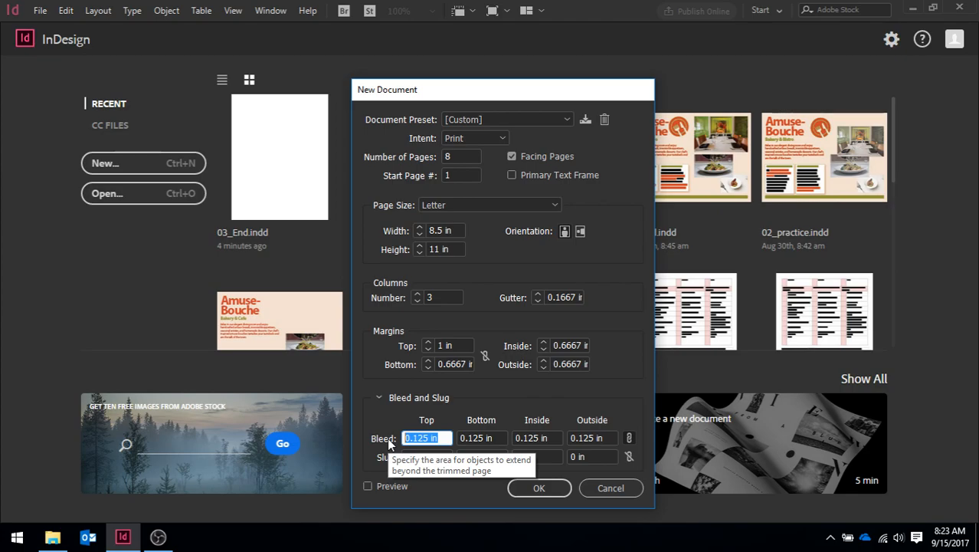
type("0p9")
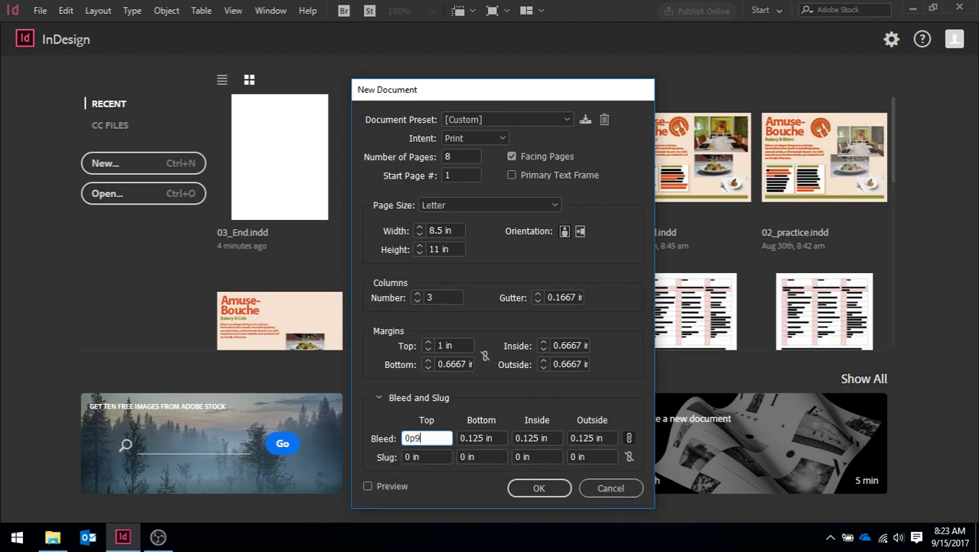
key("Tab")
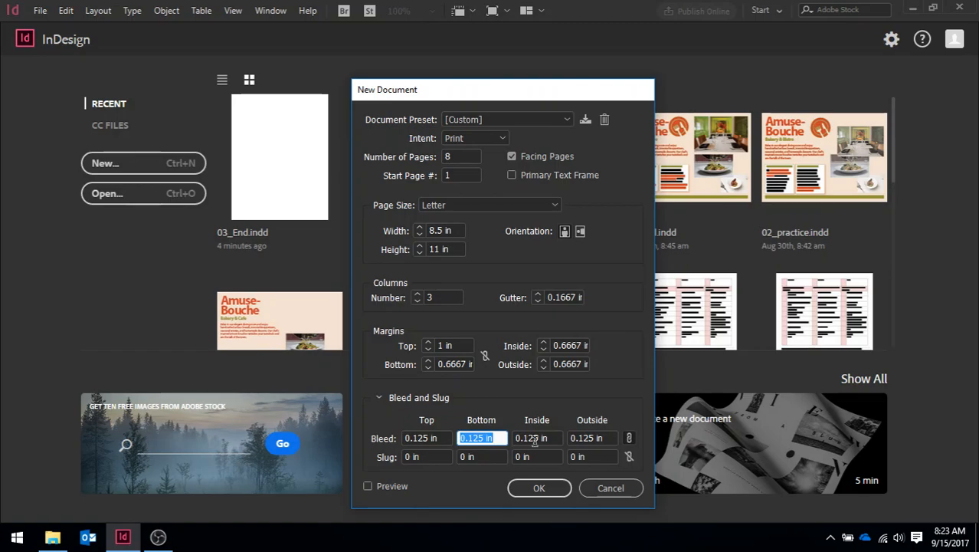
left_click(538, 488)
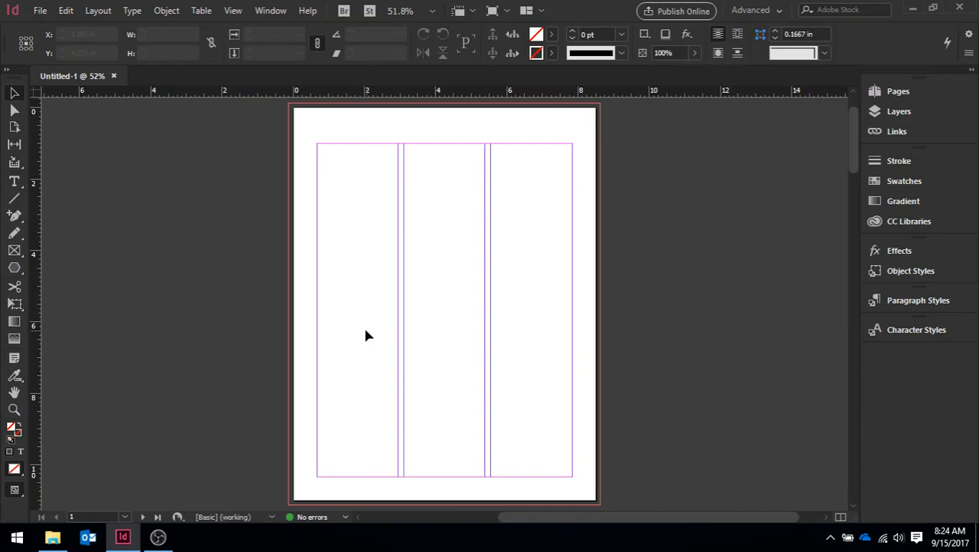
- Create a second new document from the recent Newsletter preset with 8 facing pages and 3 columns
left_click(40, 12)
mouse_move(57, 28)
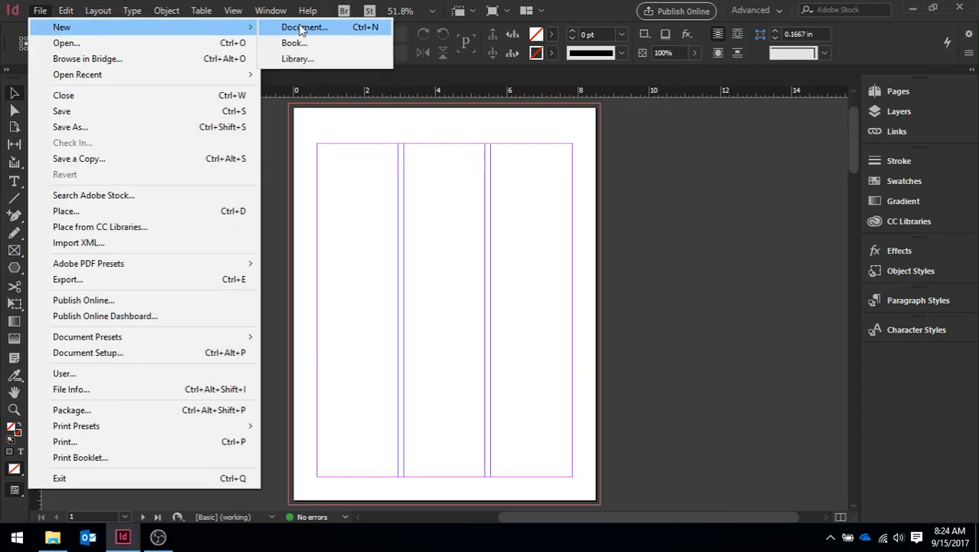
left_click(301, 29)
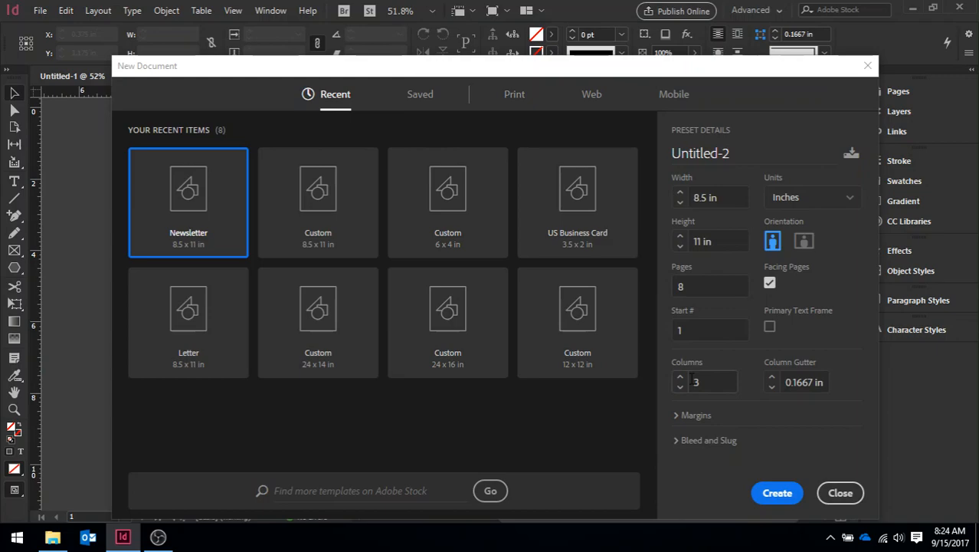
left_click(779, 494)
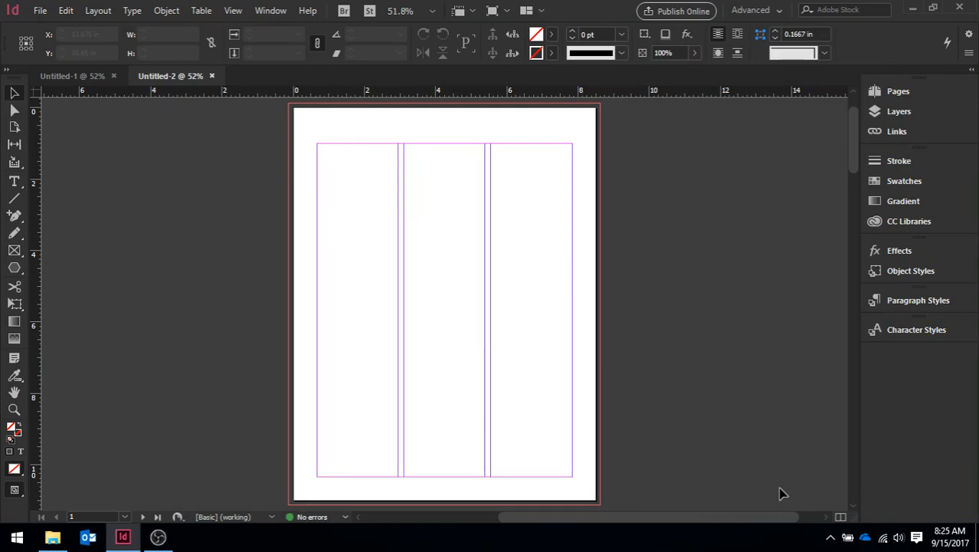
- Show the document's page overview and open the A-Master spread in the document window
left_click(890, 93)
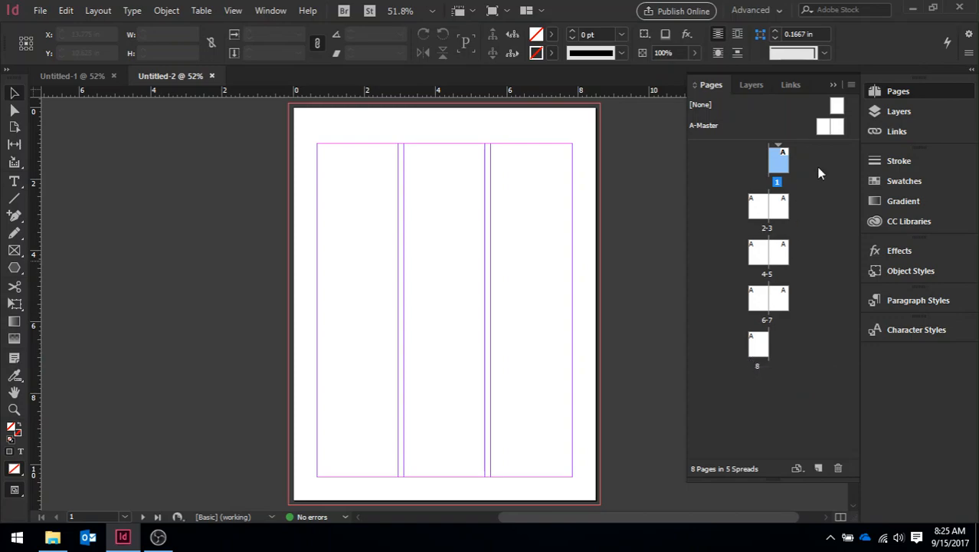
left_click(706, 126)
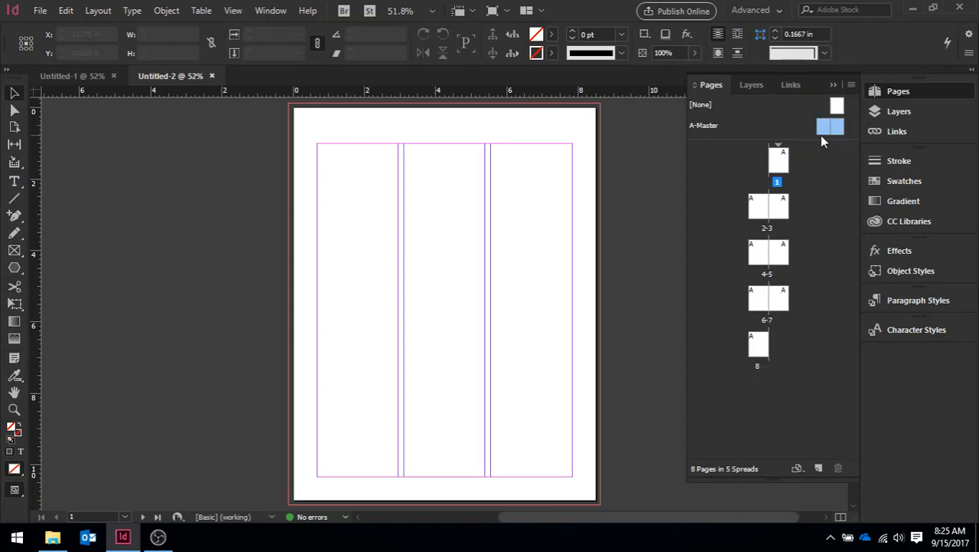
left_click_drag(822, 137, 792, 158)
left_click(52, 536)
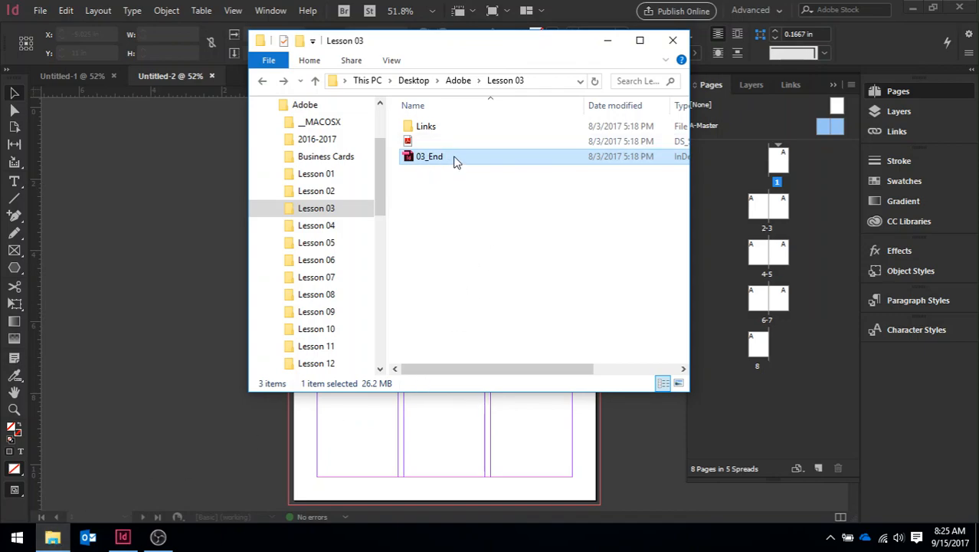
left_click(159, 345)
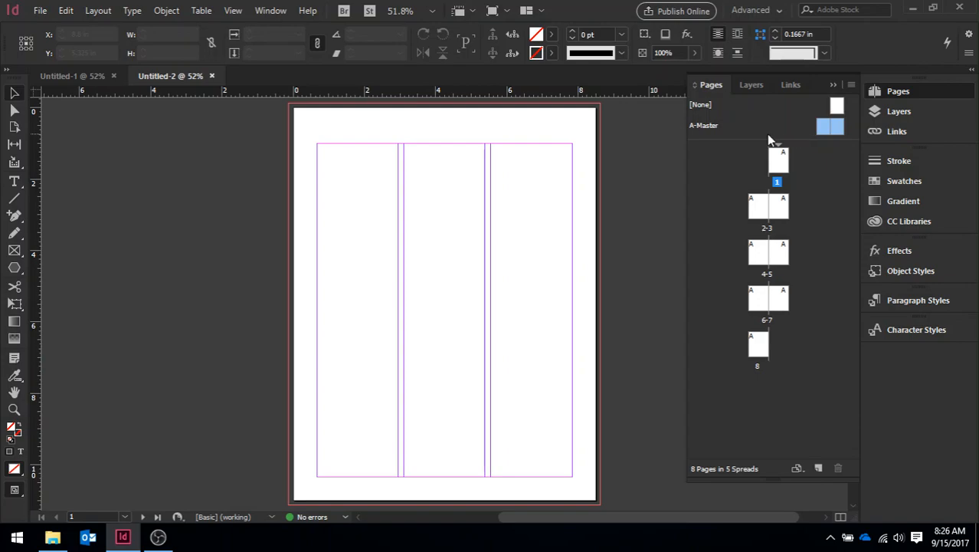
double_click(705, 126)
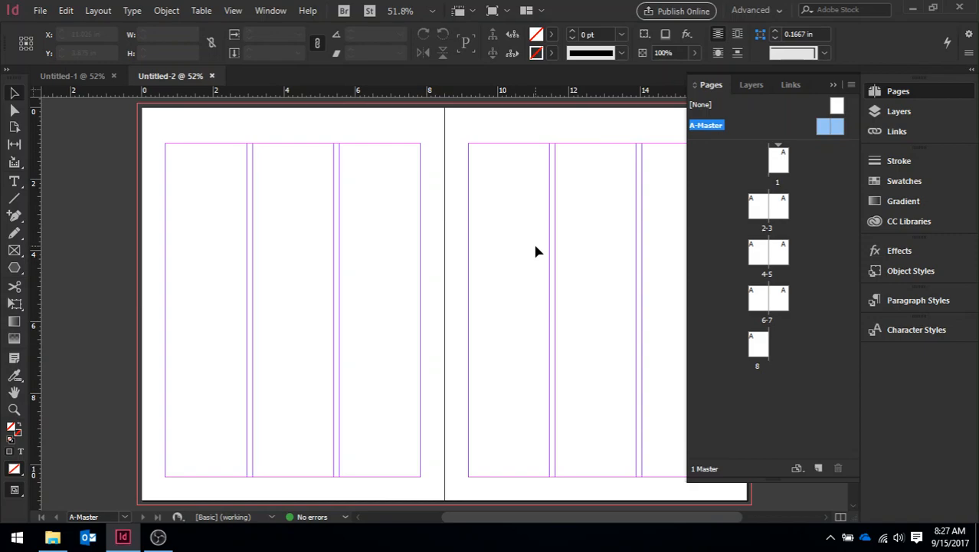
left_click(233, 10)
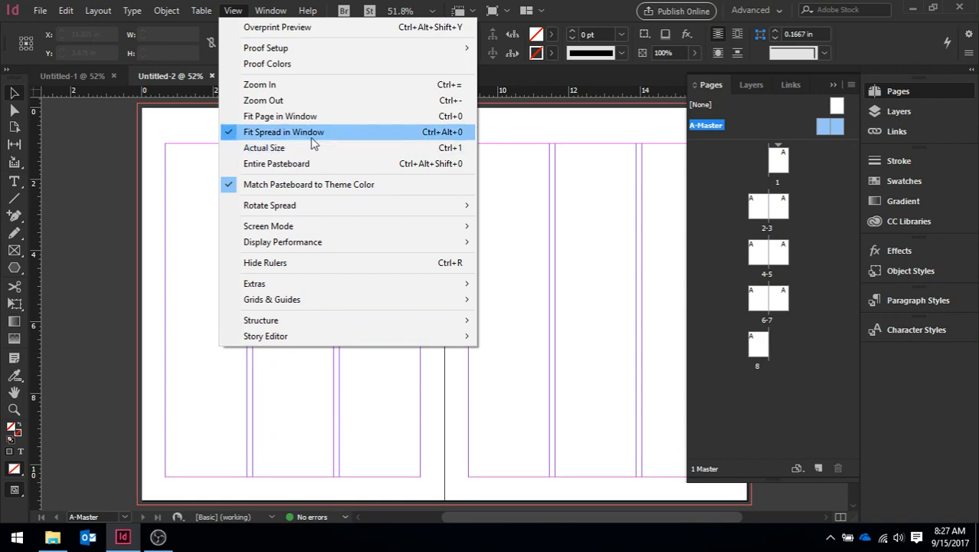
left_click(576, 127)
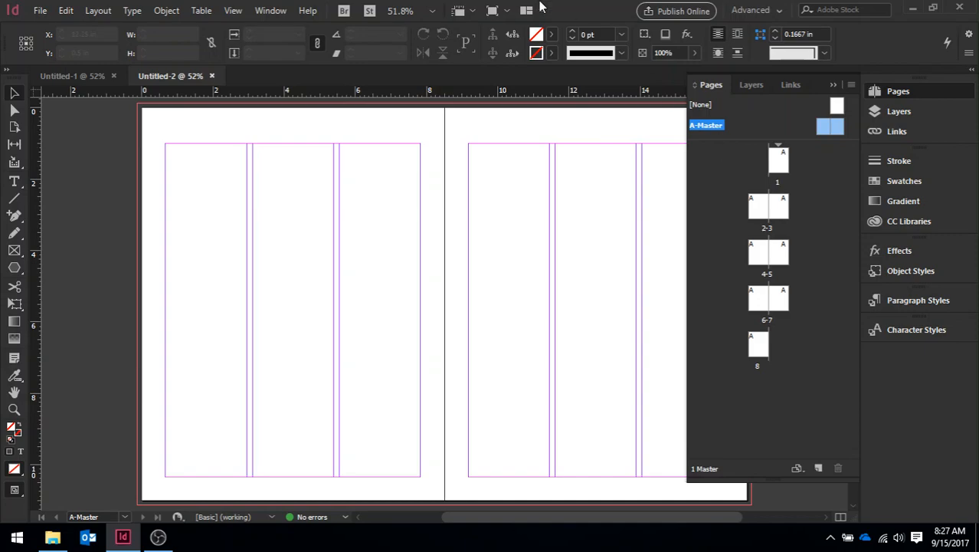
- Start creating guides on the A-Master spread with 4 rows and a row gutter of 0
left_click(96, 12)
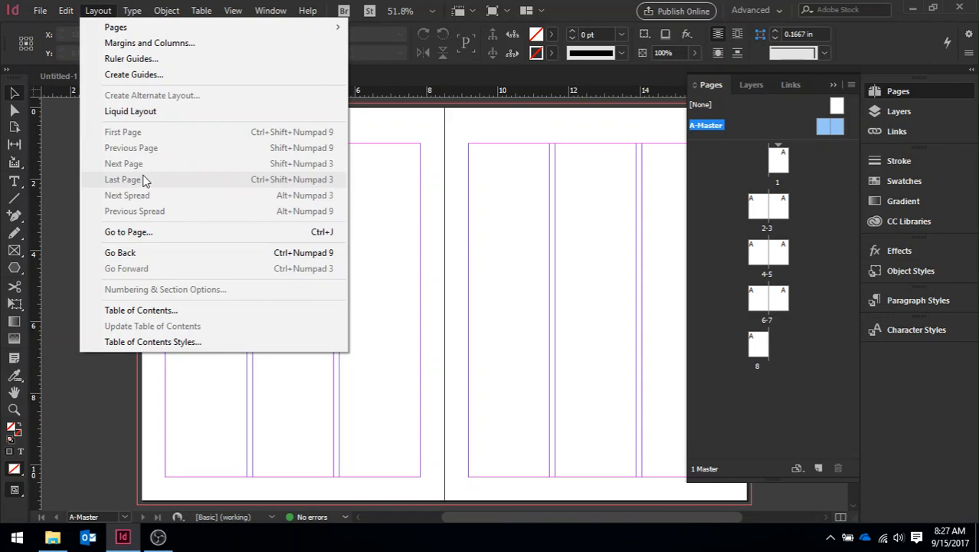
left_click(135, 75)
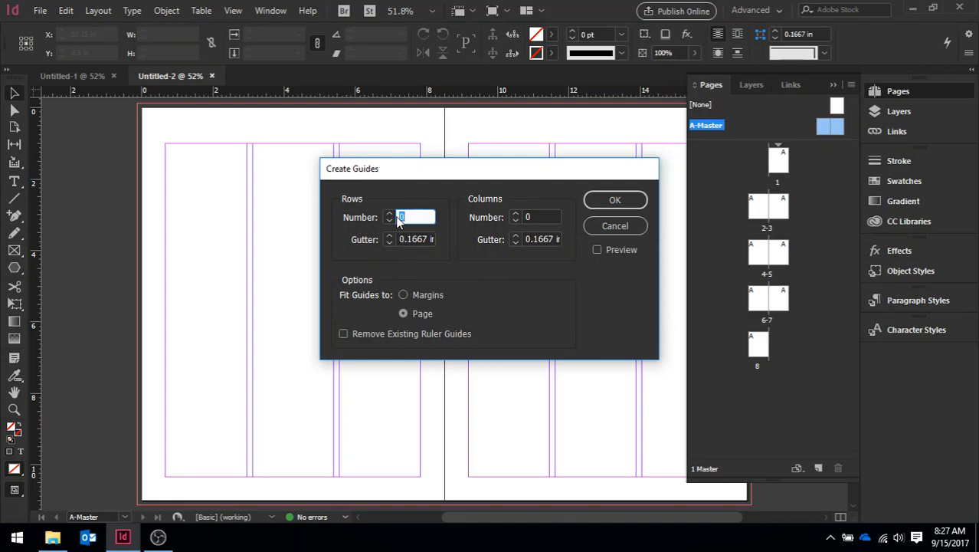
type("4")
left_click(400, 239)
double_click(400, 240)
type("0")
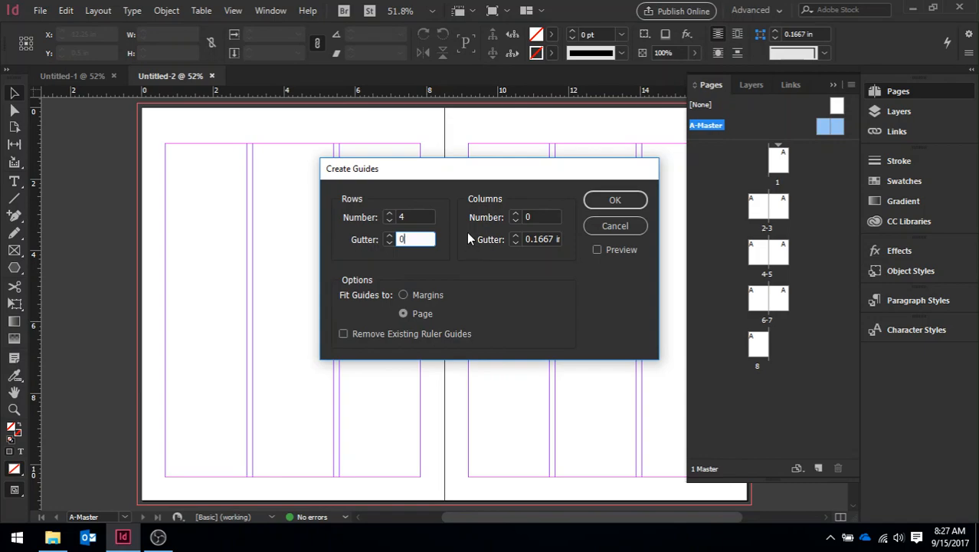
- Create the A-Master guides with 2 columns, a column gutter of 0, a preview, and the guides fitted to the margins
double_click(528, 218)
type("2")
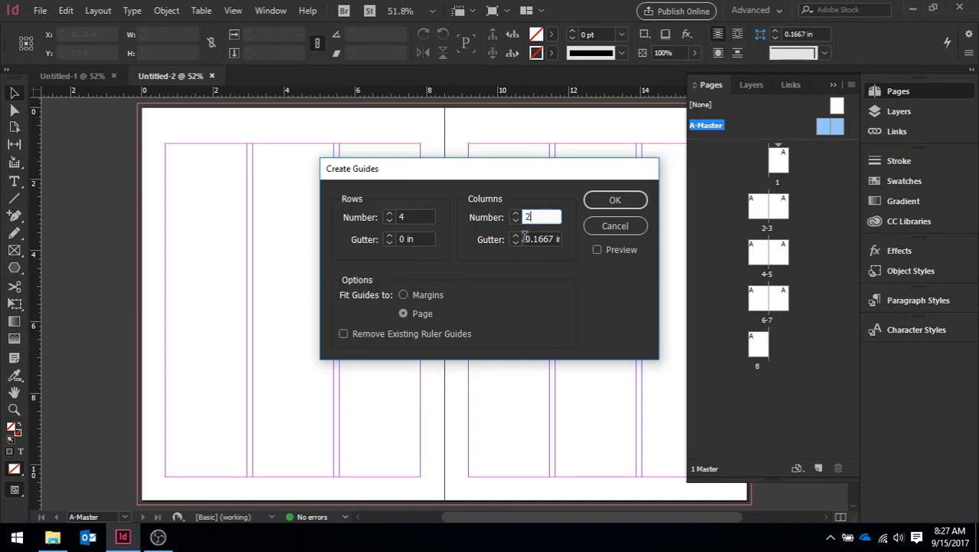
left_click_drag(525, 238, 594, 239)
type("0")
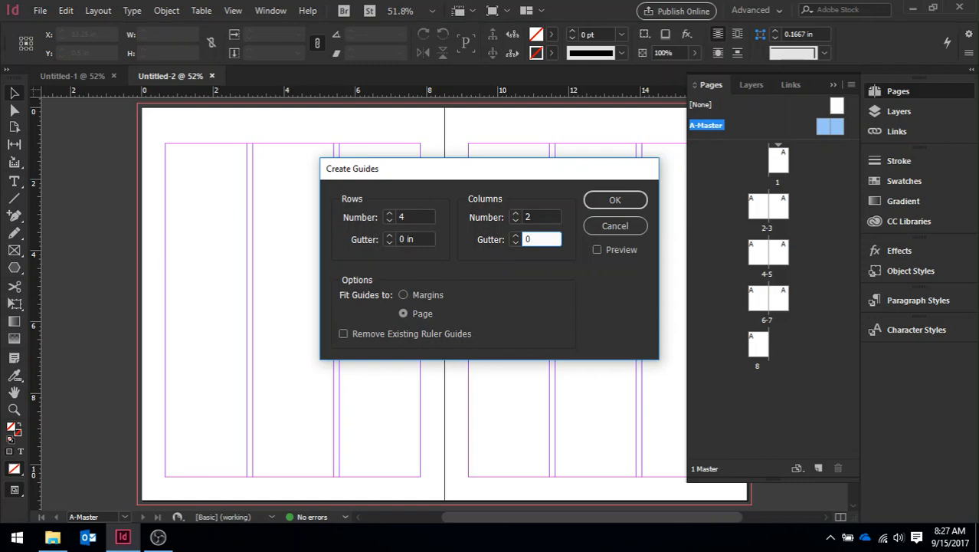
left_click(597, 250)
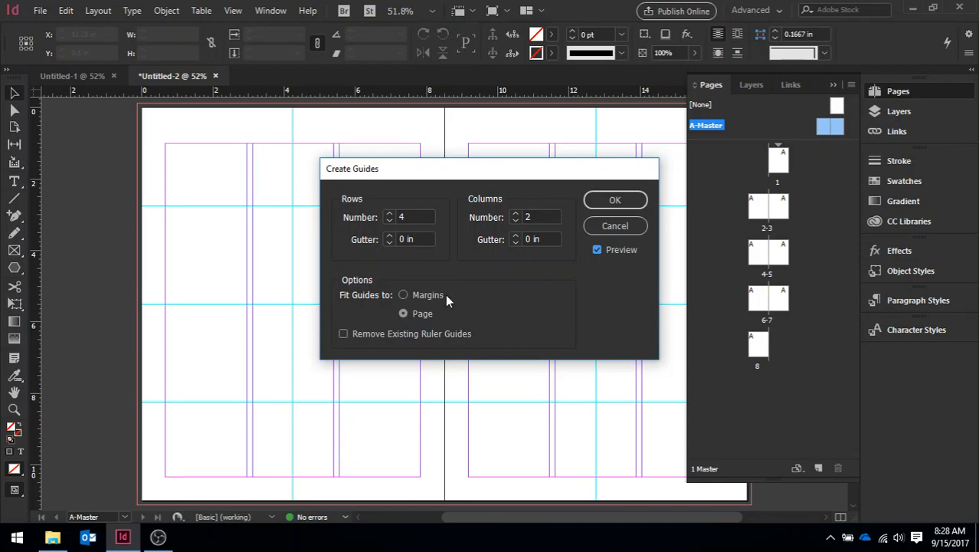
left_click(404, 295)
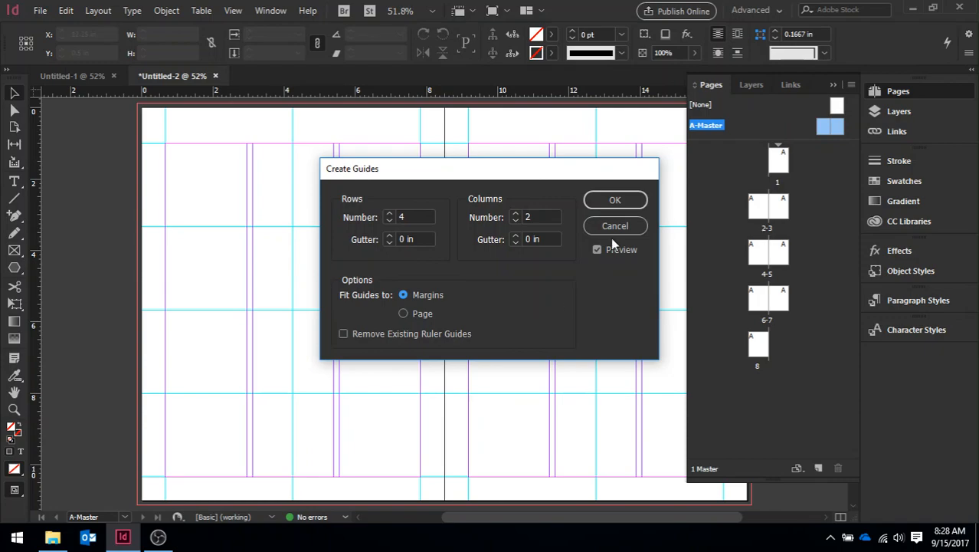
left_click(617, 200)
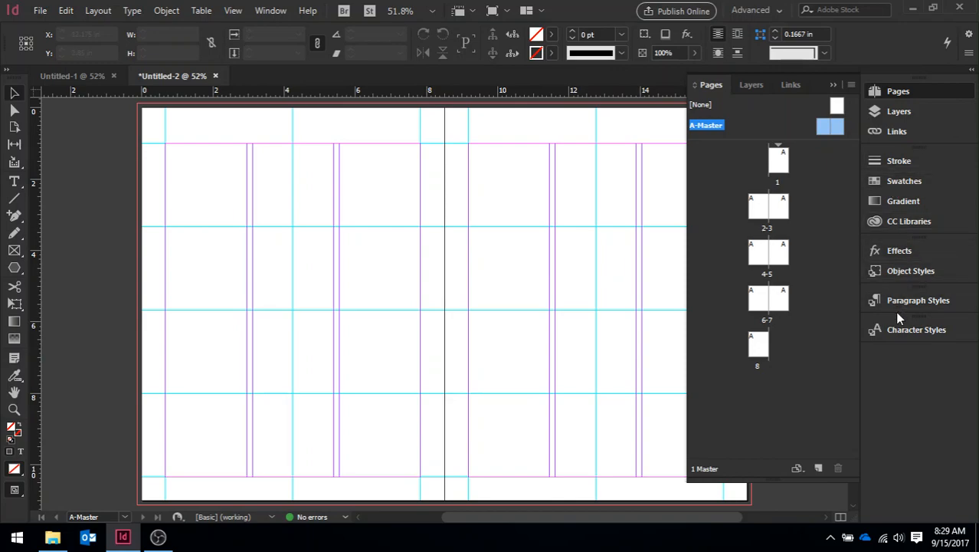
- Show the Transform controls for object position and size
left_click(272, 10)
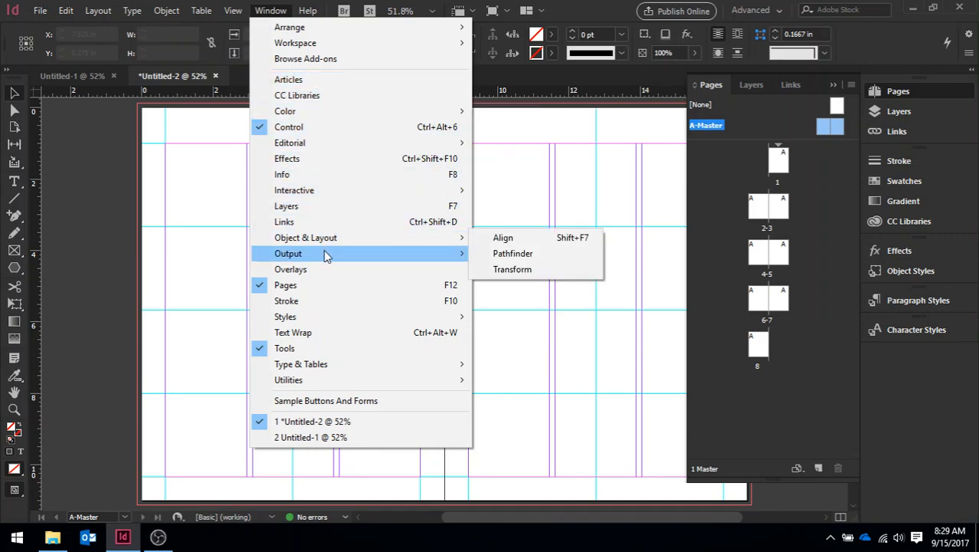
mouse_move(326, 242)
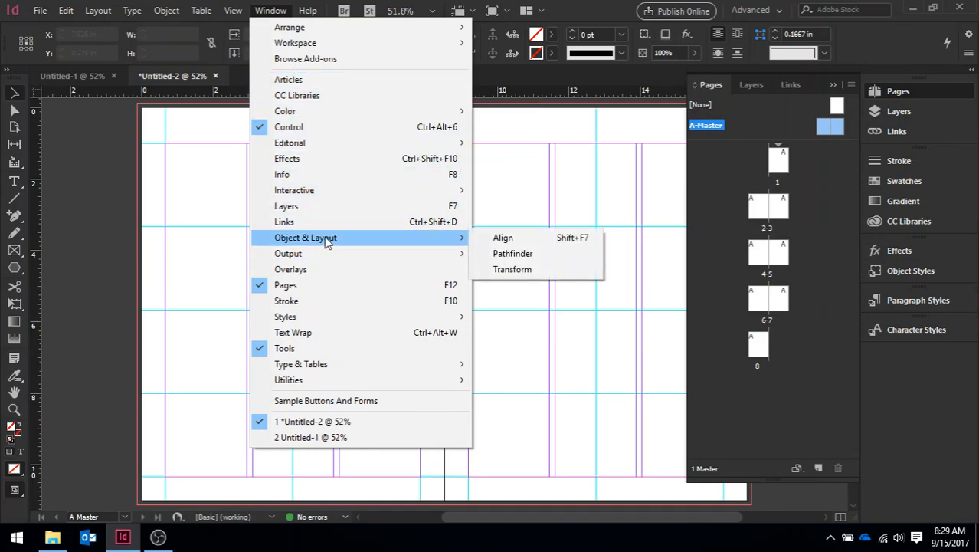
left_click(512, 269)
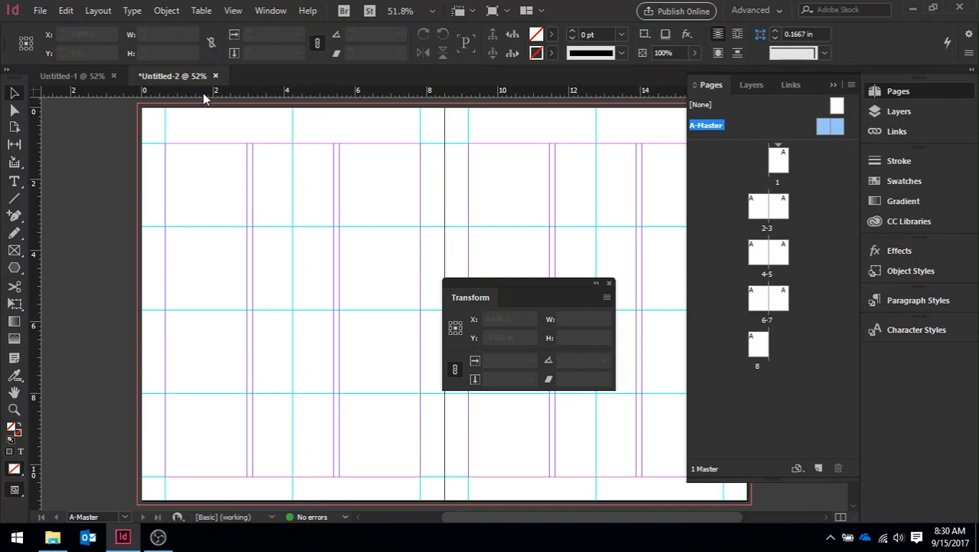
left_click(40, 11)
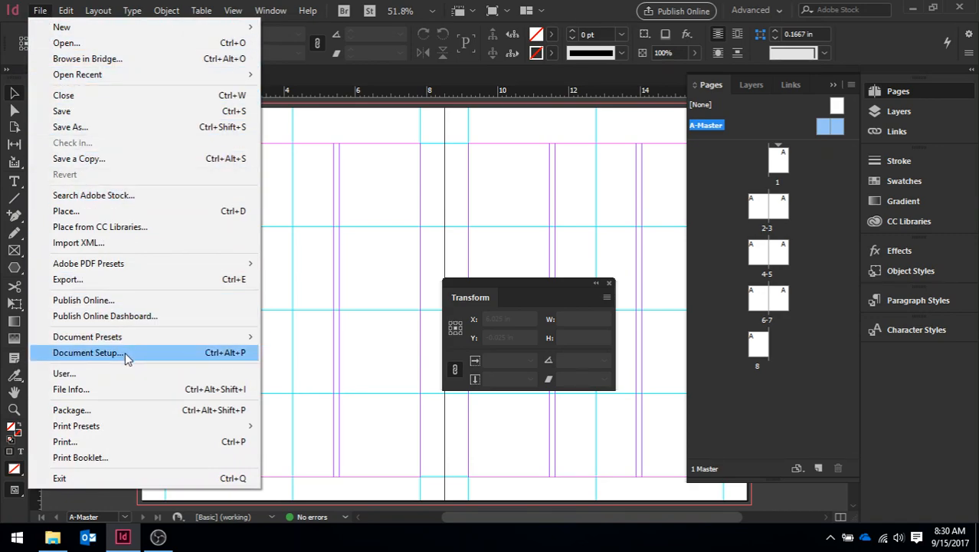
left_click(186, 354)
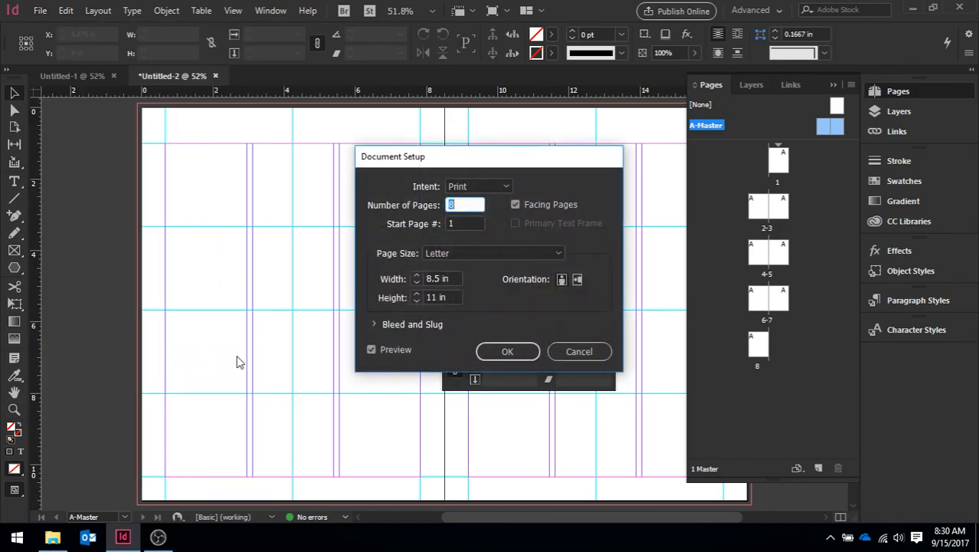
left_click(578, 353)
left_click(39, 10)
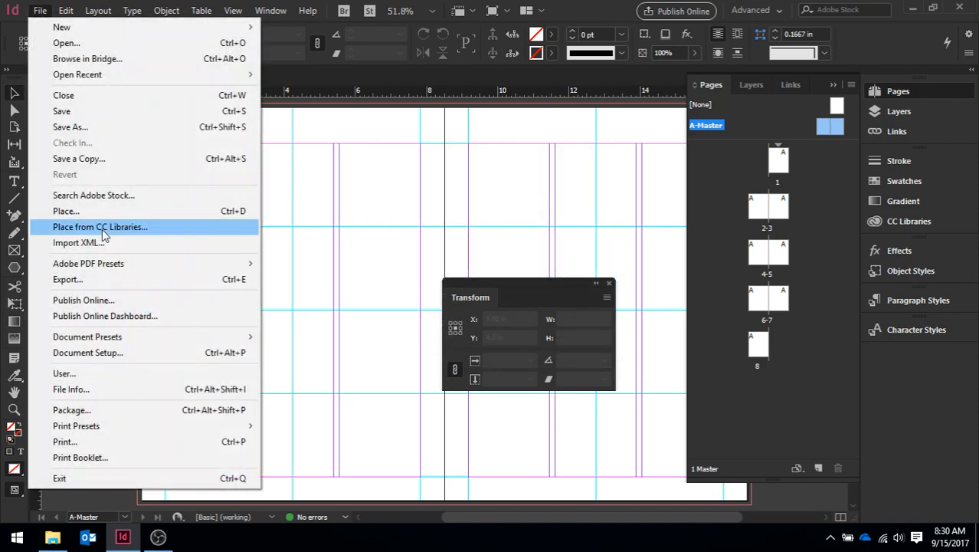
mouse_move(155, 340)
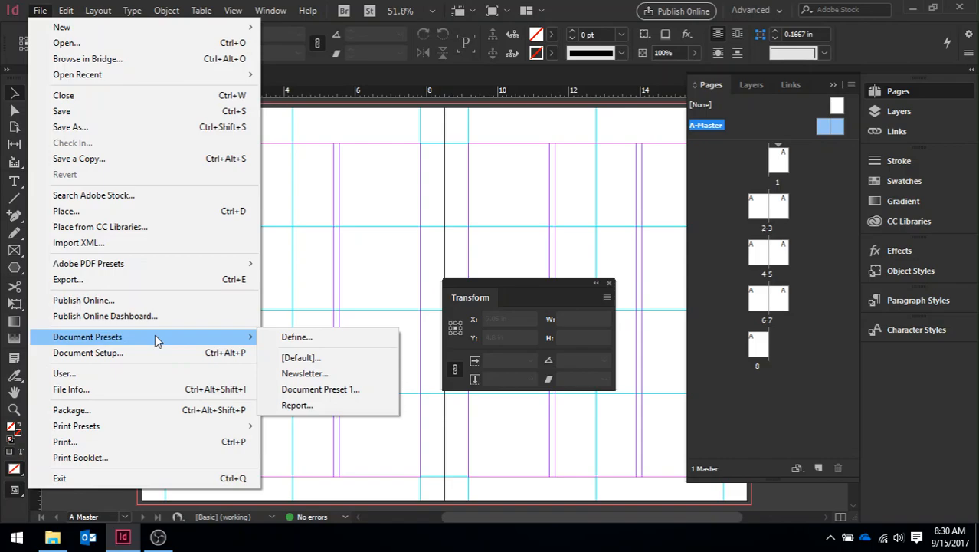
left_click(277, 345)
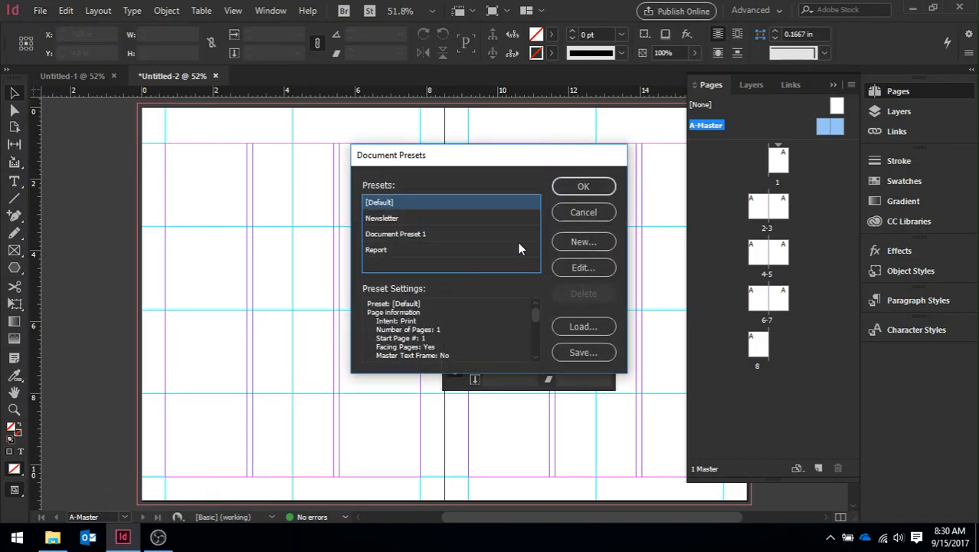
left_click(602, 214)
- Set both the horizontal and vertical ruler units to picas in the Units & Increments preferences
left_click(66, 10)
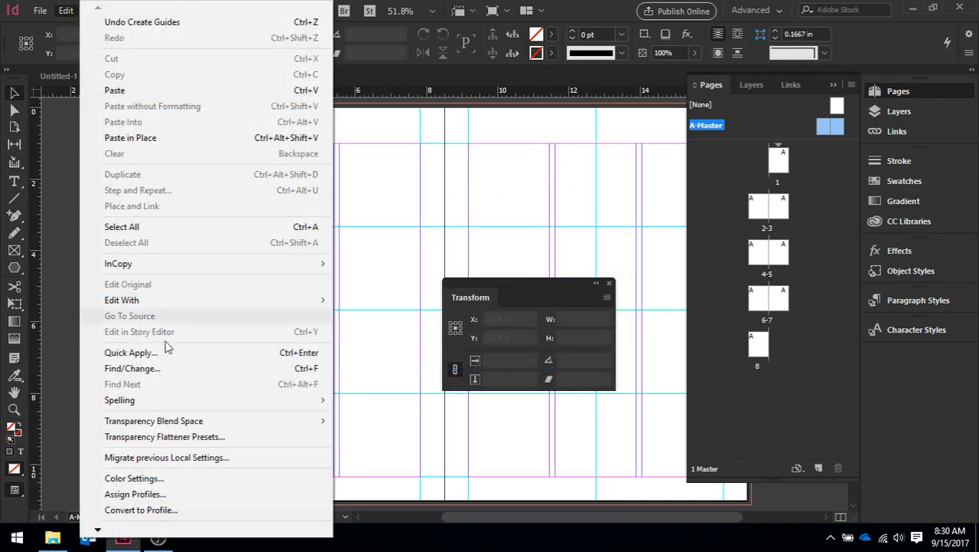
mouse_move(98, 529)
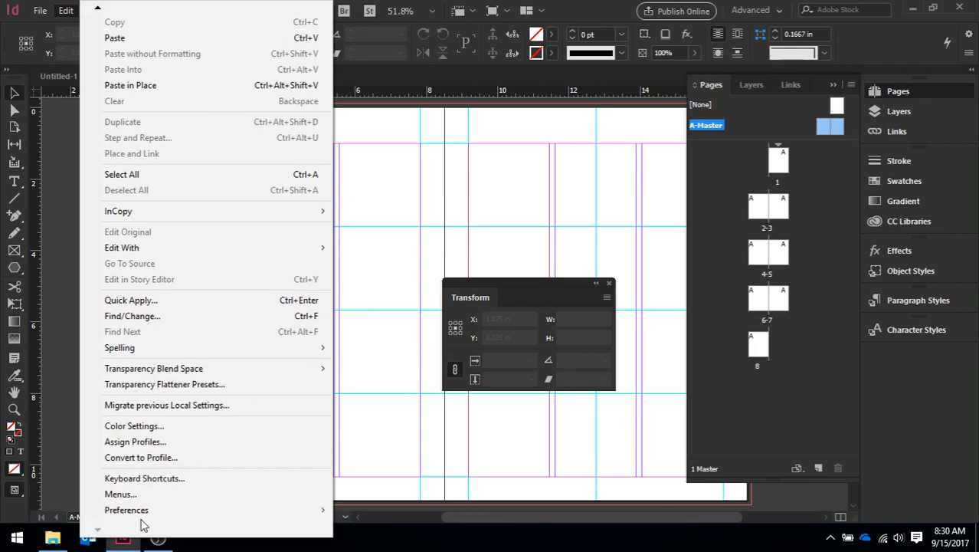
mouse_move(175, 511)
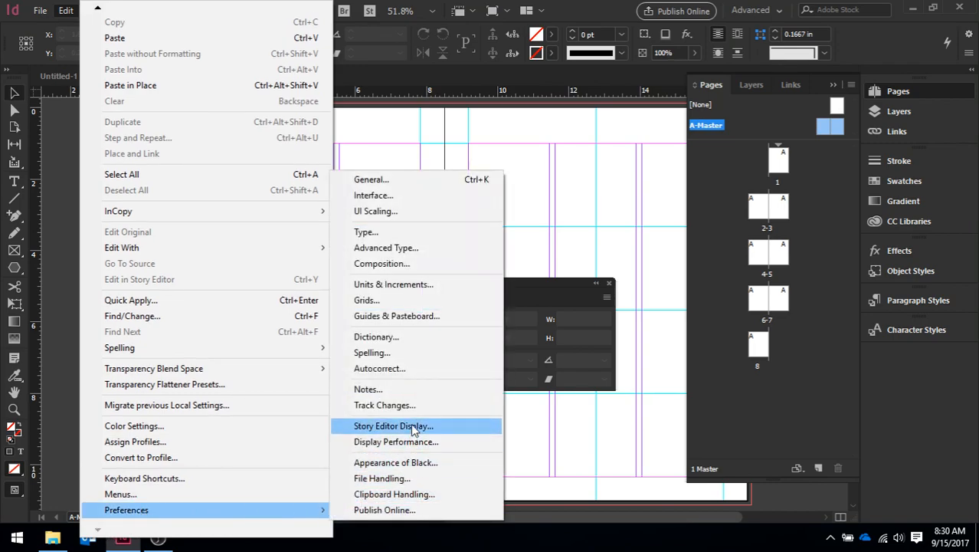
left_click(422, 287)
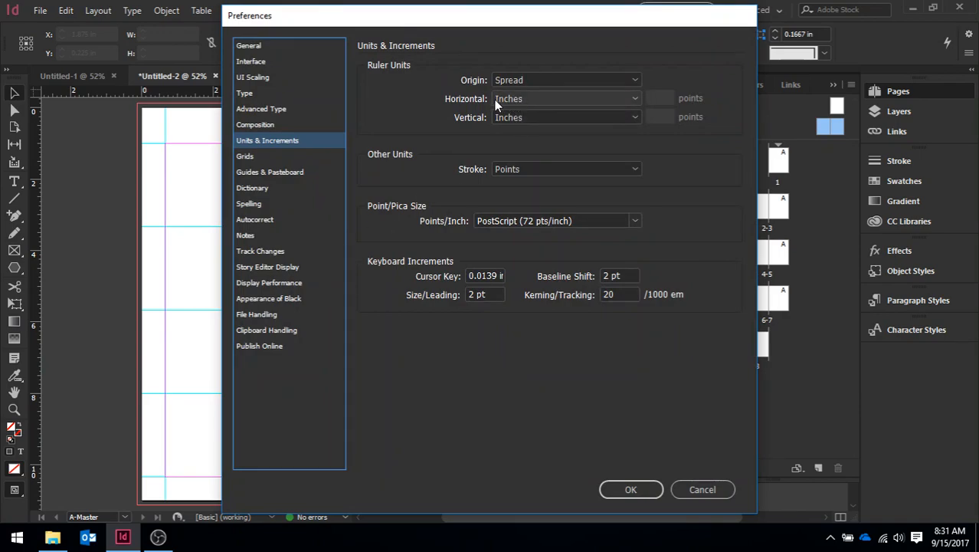
left_click(636, 98)
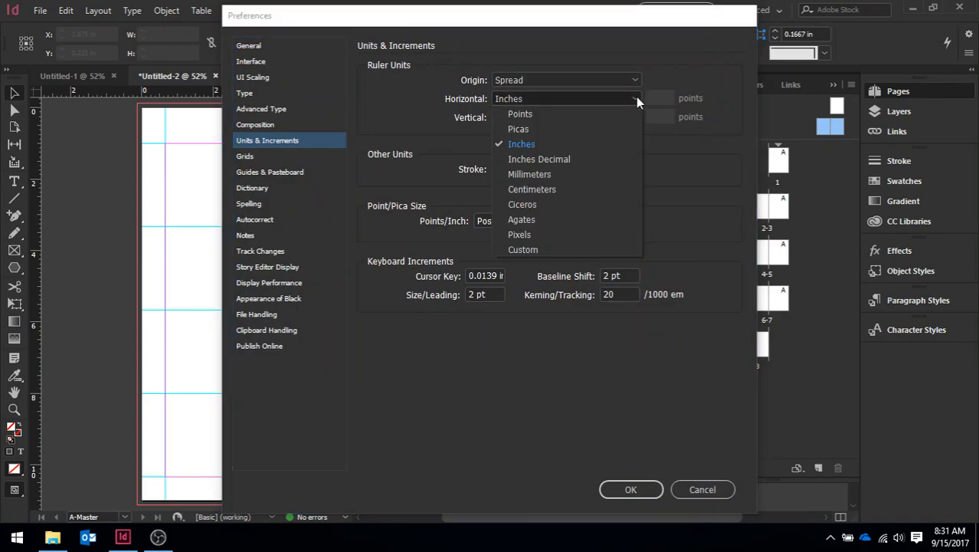
left_click(606, 128)
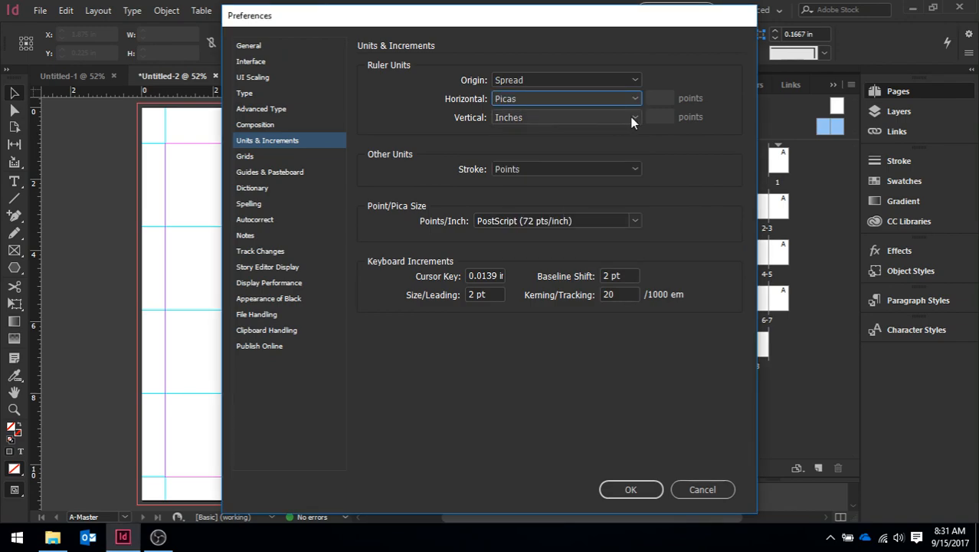
left_click(630, 120)
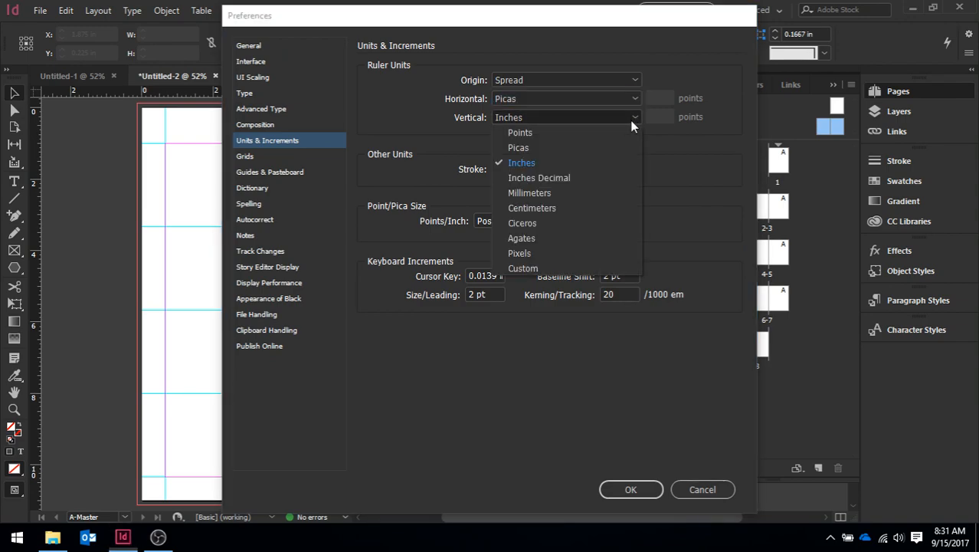
left_click(529, 148)
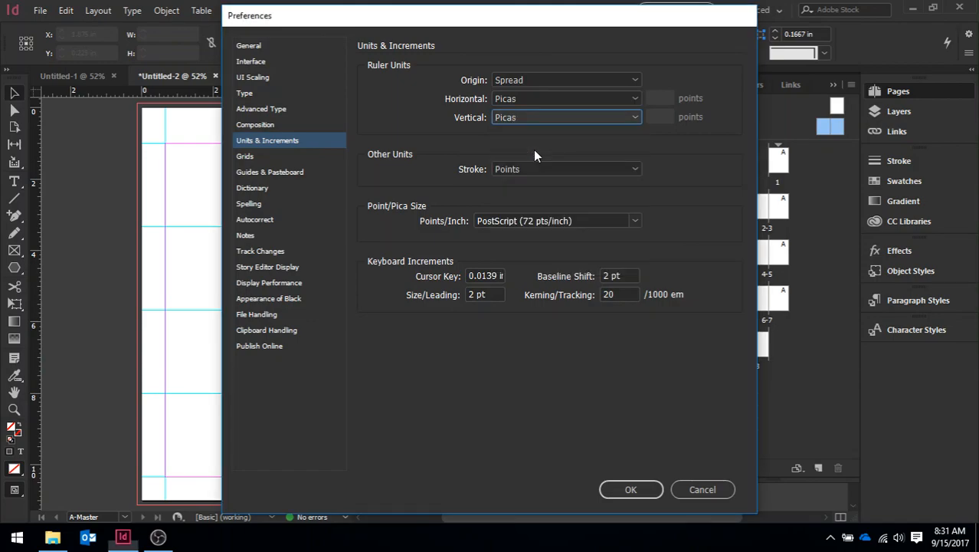
left_click(632, 489)
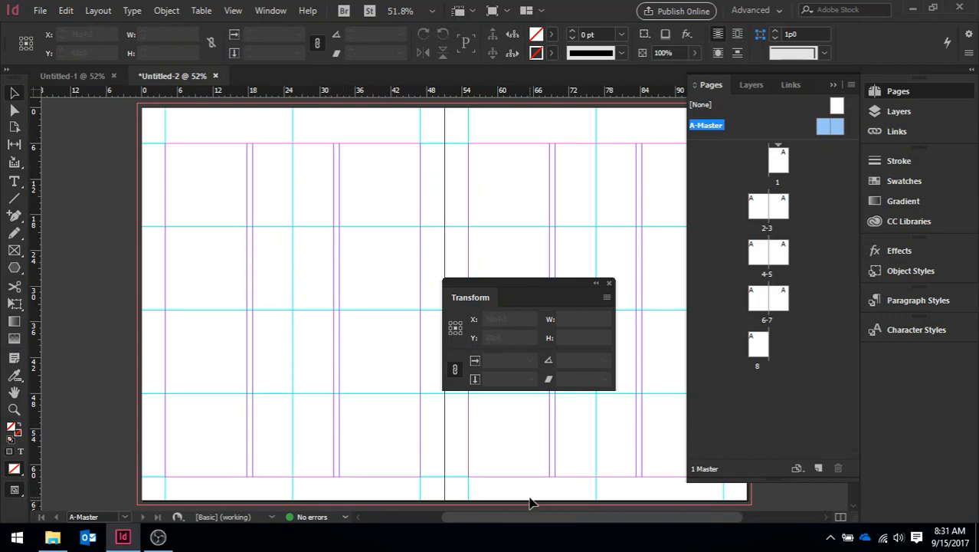
- Place a horizontal ruler guide above the upper margin of the A-Master's left page, at about 2p6.6
mouse_move(535, 517)
left_mouse_down()
mouse_move(426, 526)
mouse_move(549, 526)
left_mouse_up()
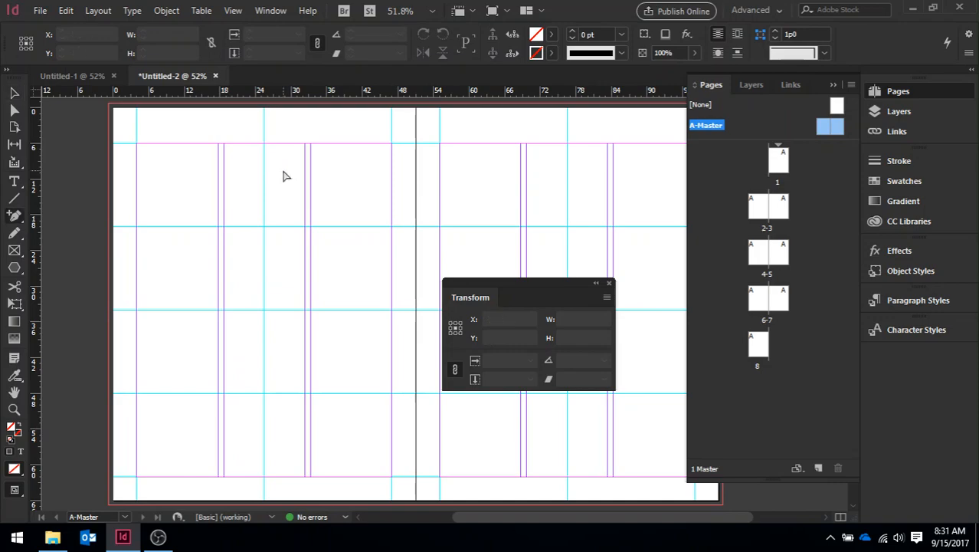
key("ctrl+=")
key("ctrl+=")
key("ctrl+=")
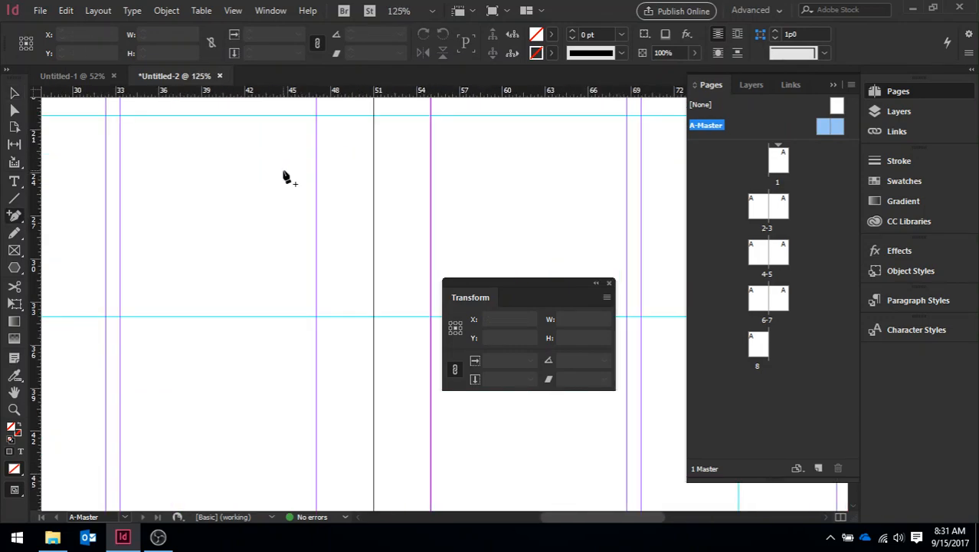
left_click(834, 85)
left_click_drag(851, 280, 853, 188)
left_click_drag(590, 515, 529, 517)
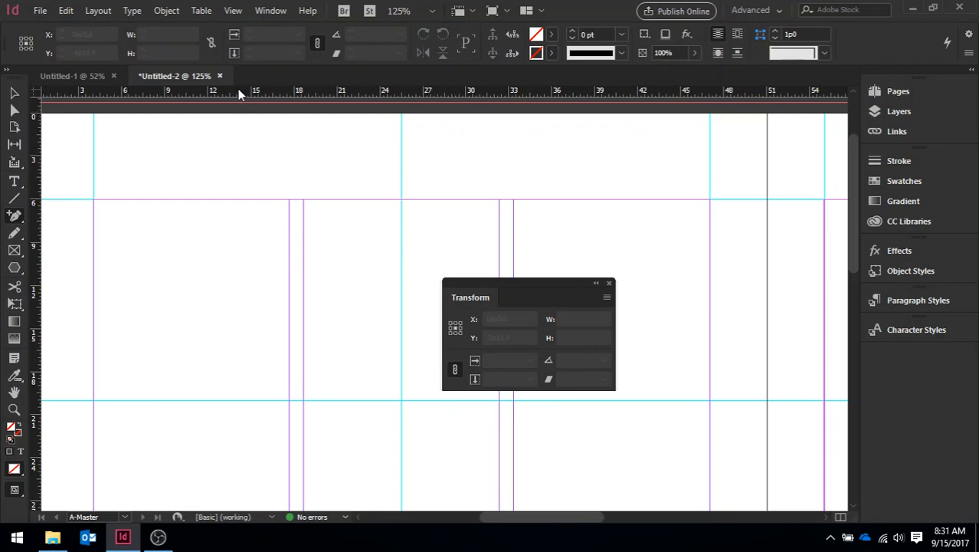
left_click_drag(239, 93, 236, 150)
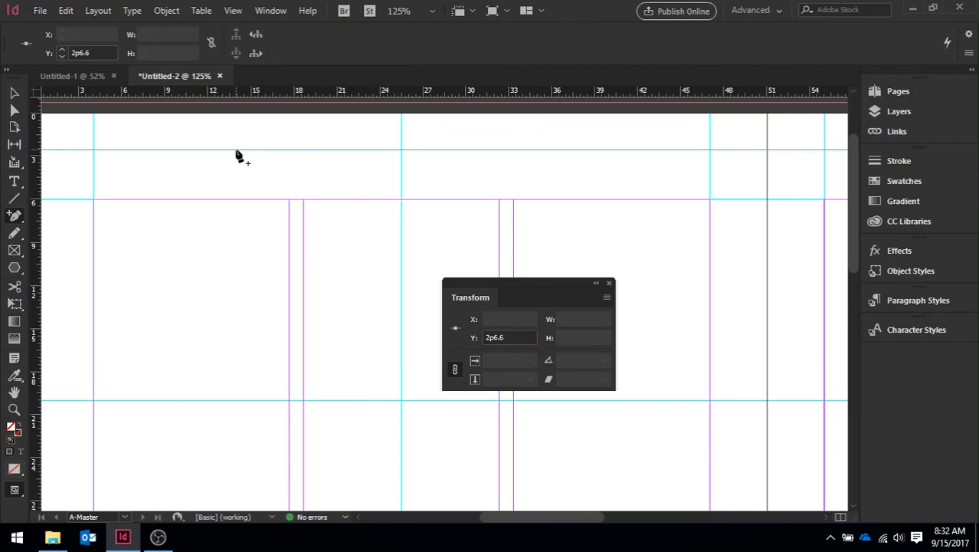
- Select the new horizontal guide above the upper margin and set its Y position to exactly 2p6
left_click(13, 93)
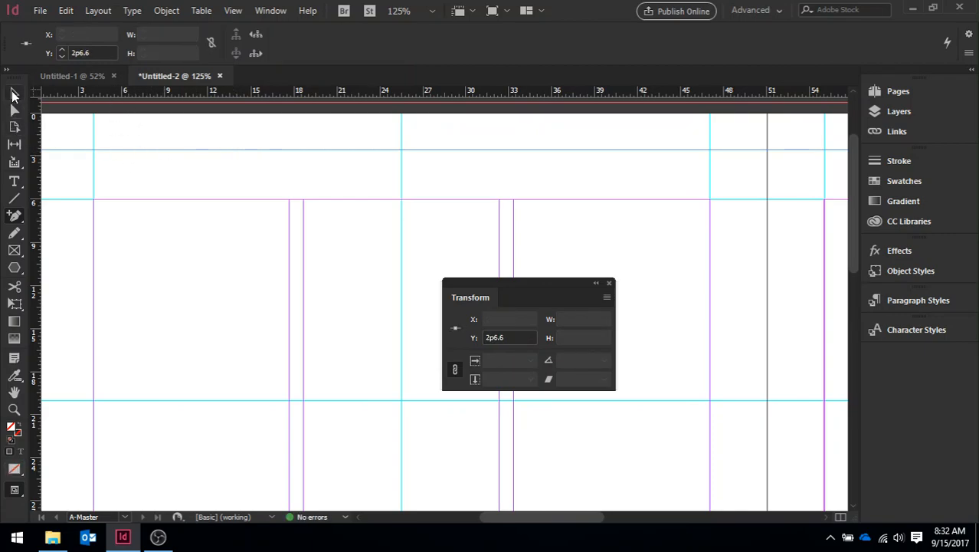
left_click(115, 155)
left_click(115, 150)
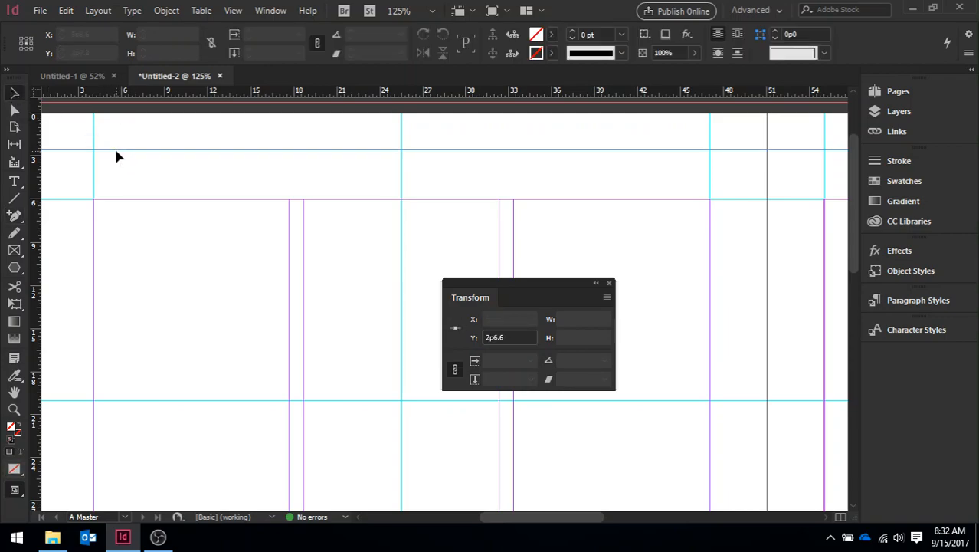
left_click(93, 53)
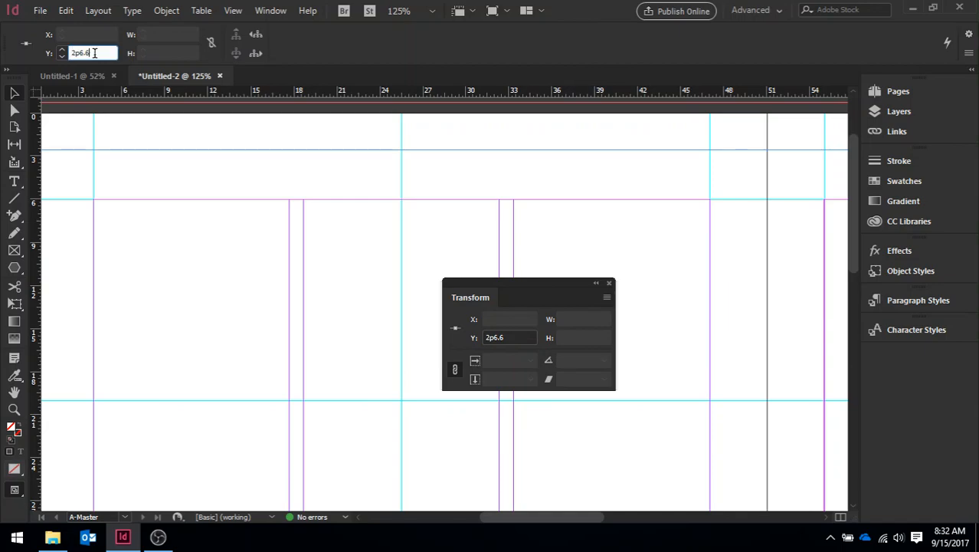
key("BackSpace")
key("BackSpace")
key("Tab")
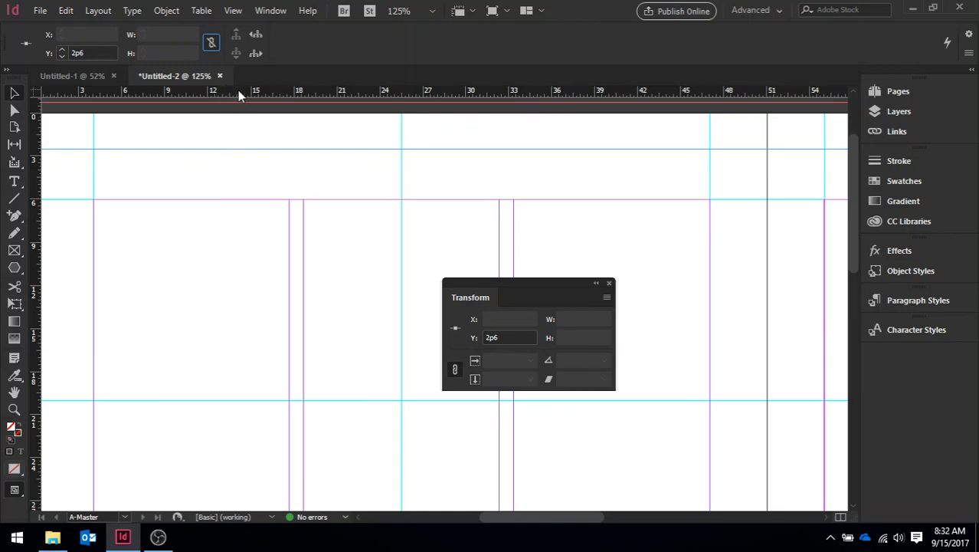
- Add two more horizontal ruler guides to the A-Master, one at 5p0 and one with its Y position set to 63p
left_click_drag(238, 90, 237, 186)
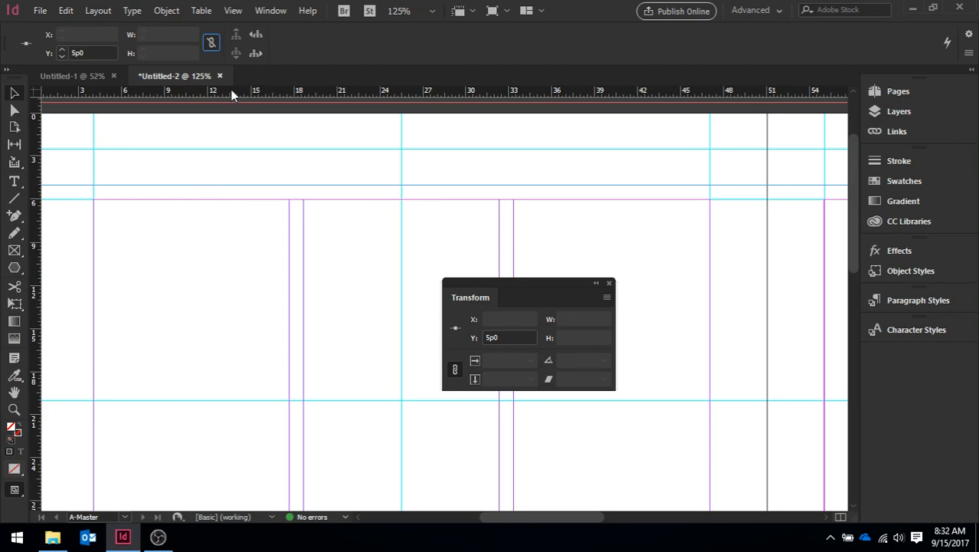
left_click_drag(231, 89, 232, 230)
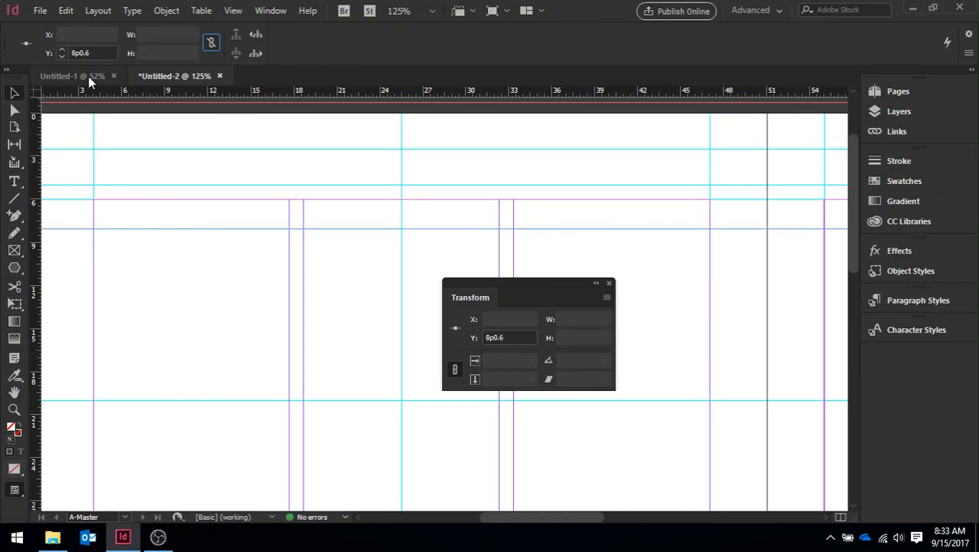
left_click(93, 53)
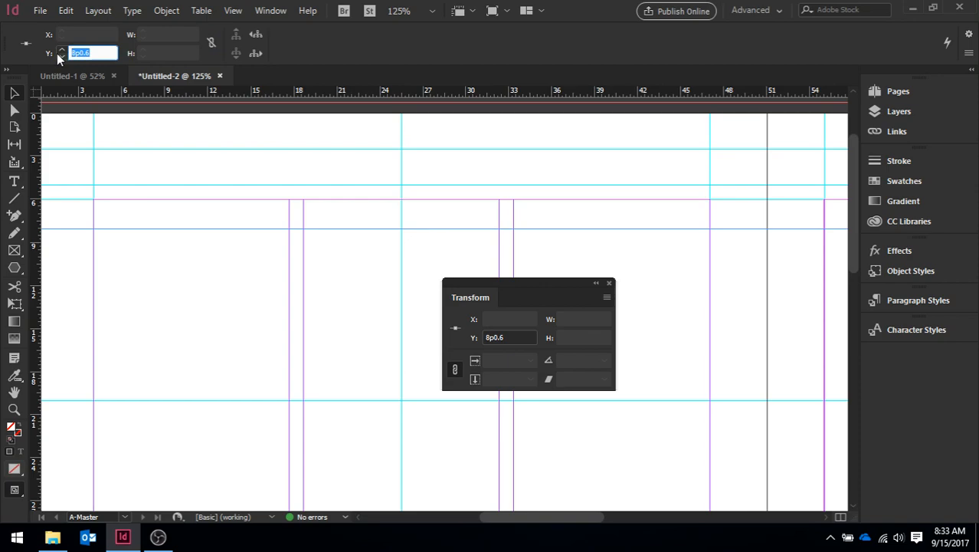
type("63p")
key("Return")
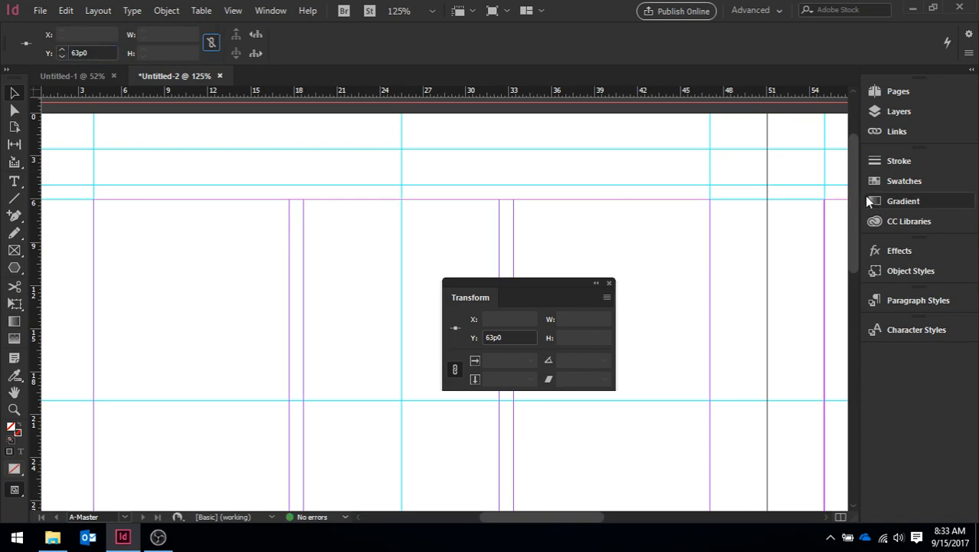
left_click_drag(853, 197, 870, 399)
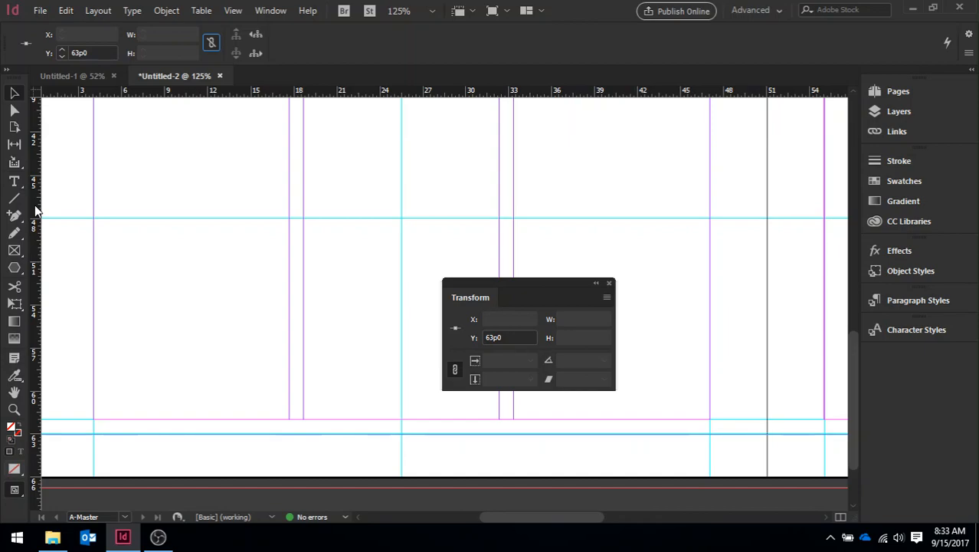
- Place a vertical ruler guide at 17p8, along the right edge of the first column on the A-Master's left page
left_click_drag(35, 205, 289, 218)
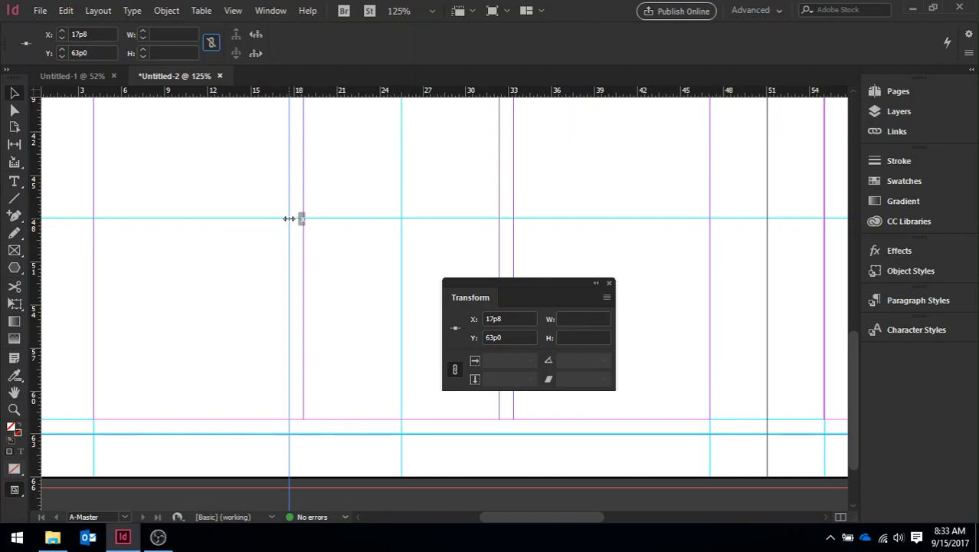
left_click_drag(289, 219, 289, 220)
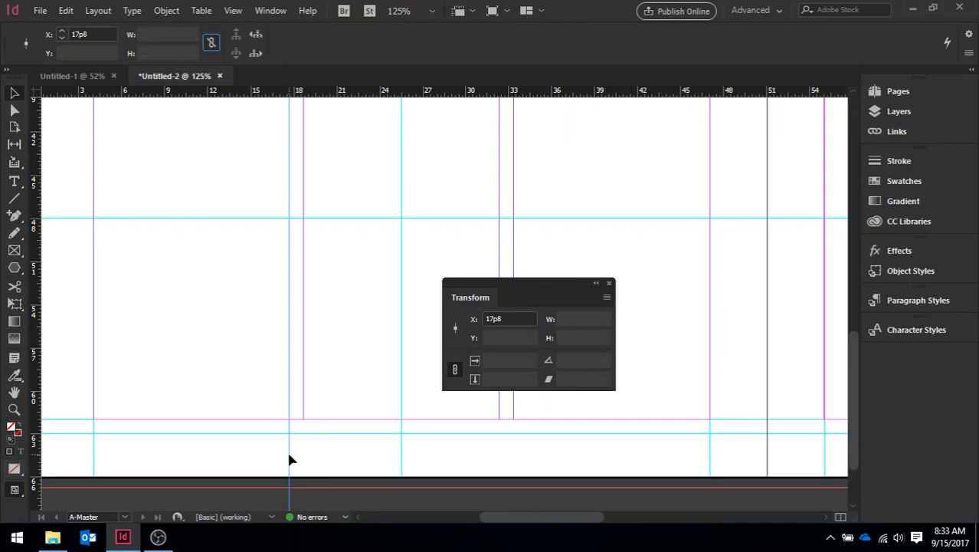
- Try an X position of 17p0 for the new vertical guide and set it back to 17p8
left_click(93, 33)
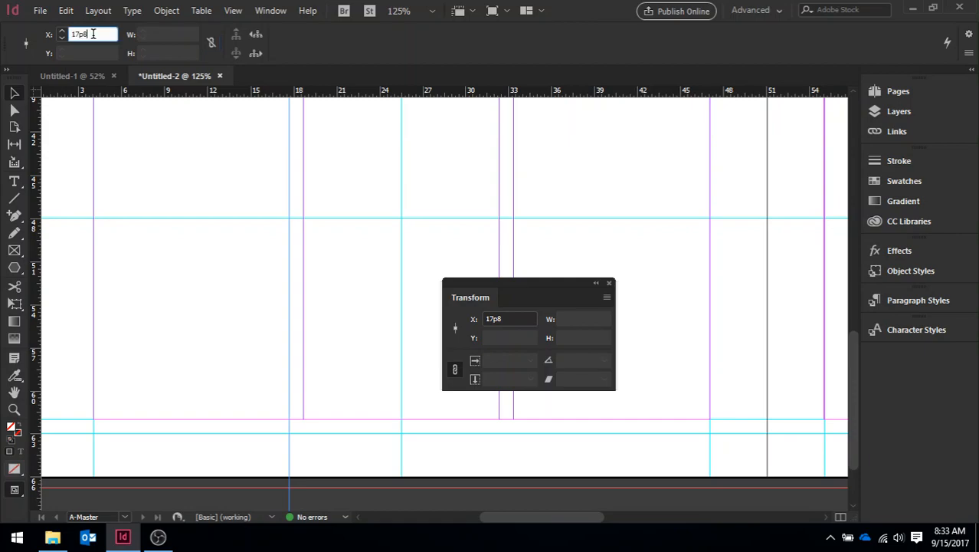
key("BackSpace")
type("0")
key("Return")
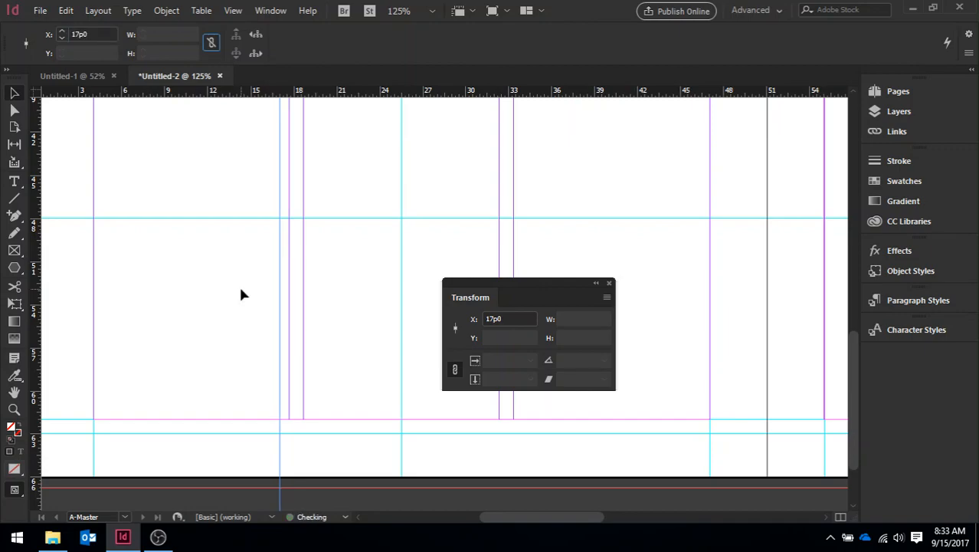
left_click(93, 34)
key("BackSpace")
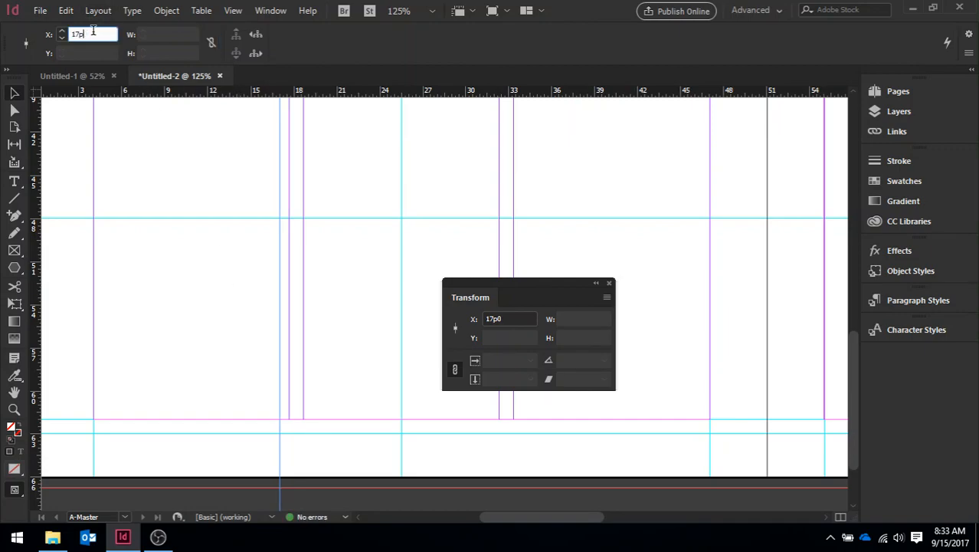
type("8")
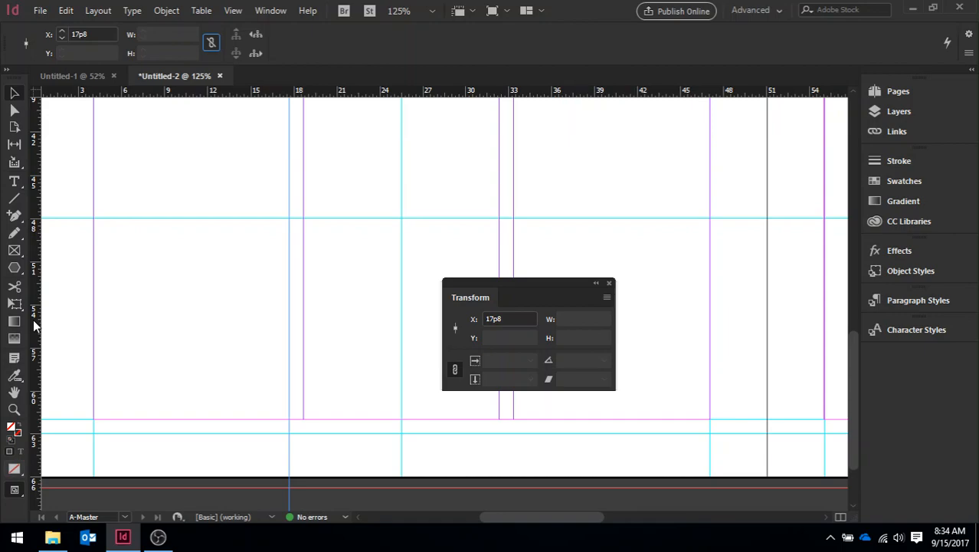
- Add a second vertical ruler guide to the A-Master spread and set its X position to 84p4, on the right page
left_click_drag(33, 319, 85, 323)
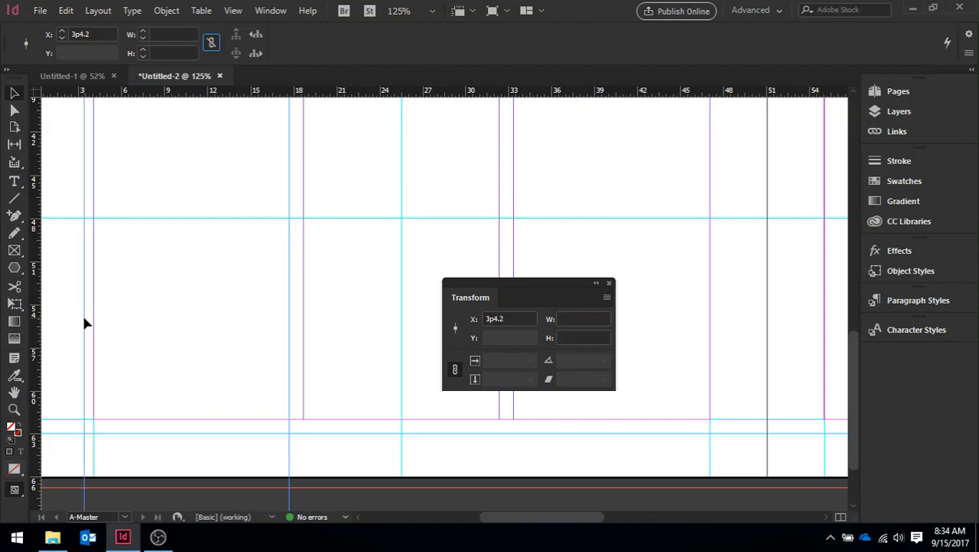
double_click(93, 34)
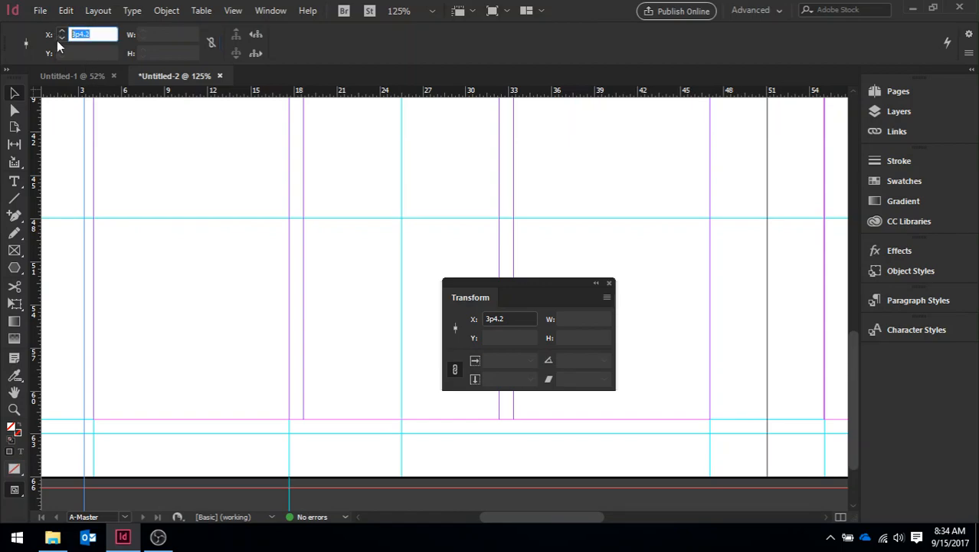
type("84p4")
key("Return")
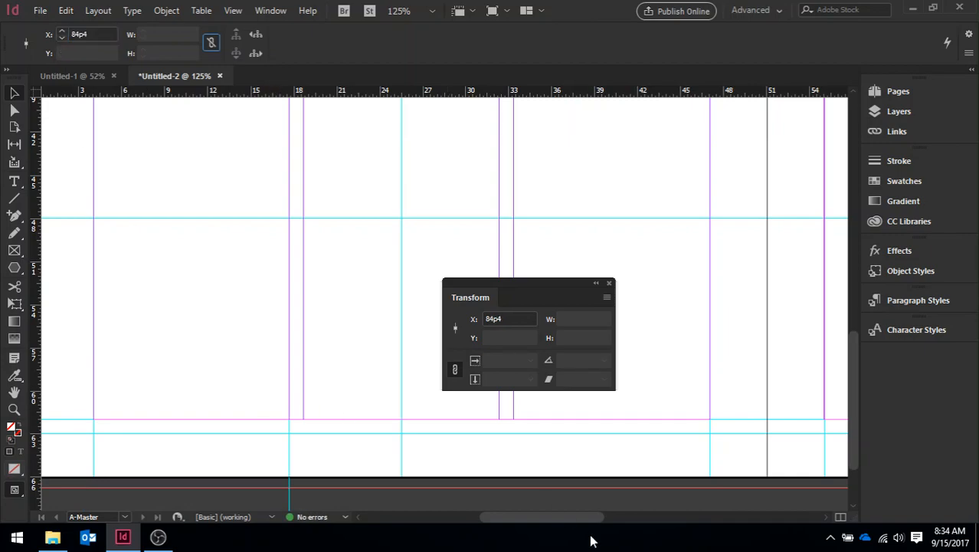
left_click_drag(556, 516, 697, 519)
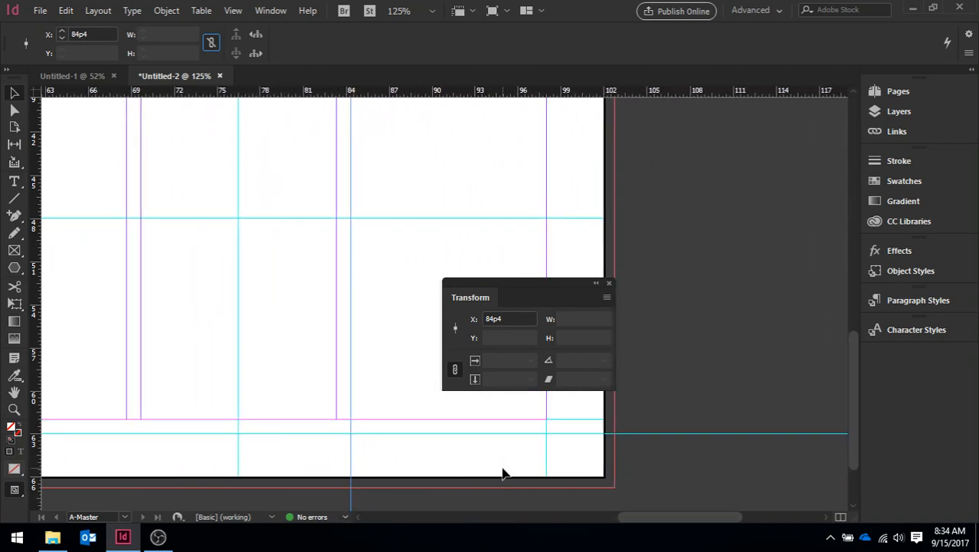
left_click(540, 435)
- Draw a text frame 21p6 wide and 3p0 high below the left master page's bottom margin, starting at the left margin and the 63p0 guide
left_click_drag(655, 522, 475, 518)
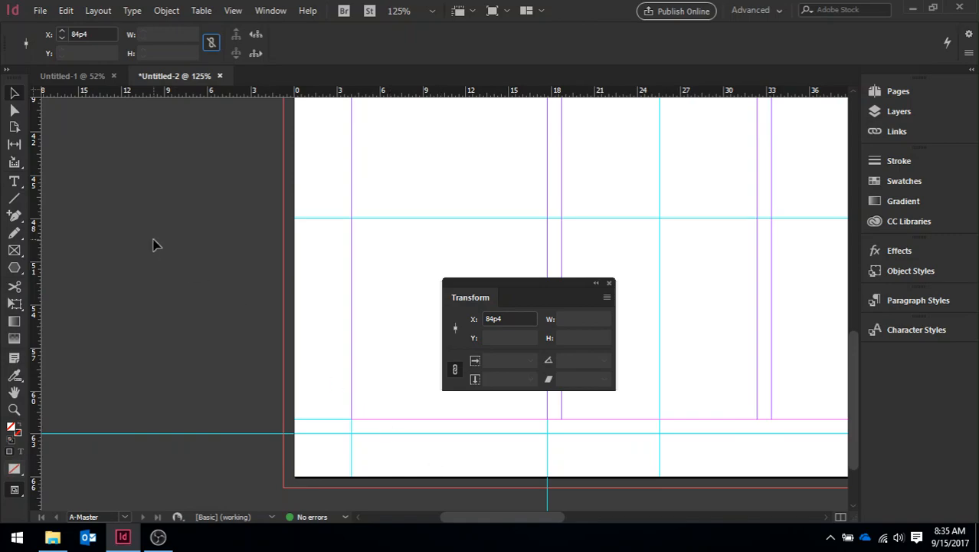
left_click(17, 185)
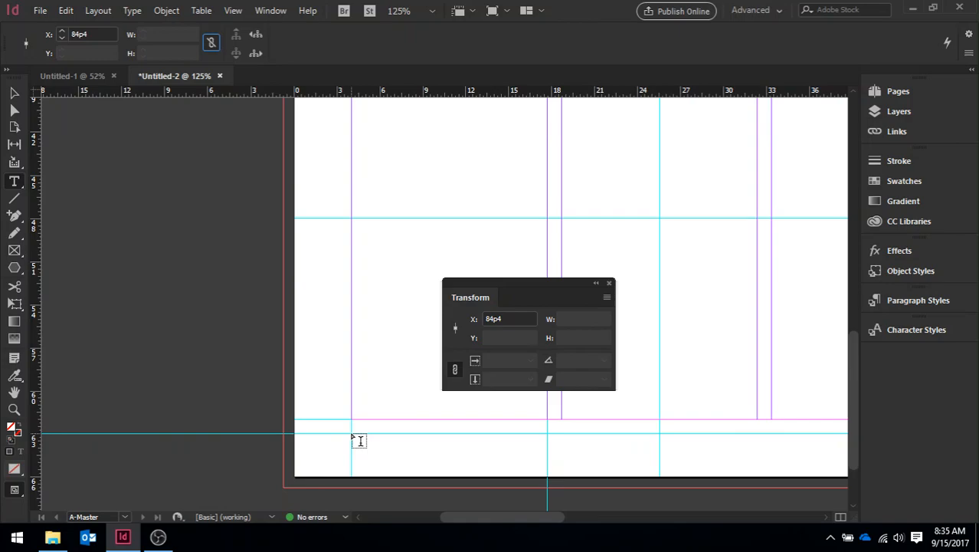
left_click_drag(352, 434, 660, 474)
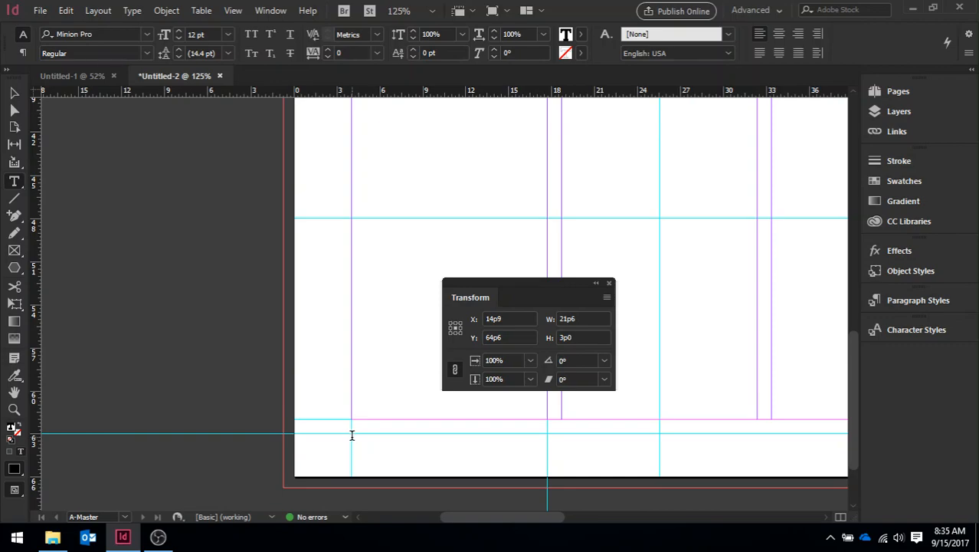
- Insert a Current Page Number marker in the new footer text frame
left_click(132, 11)
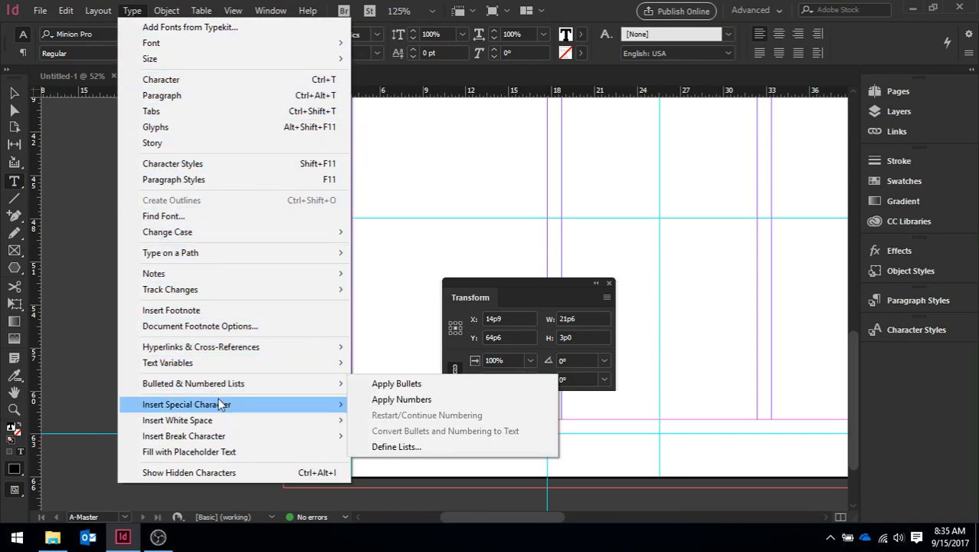
mouse_move(221, 407)
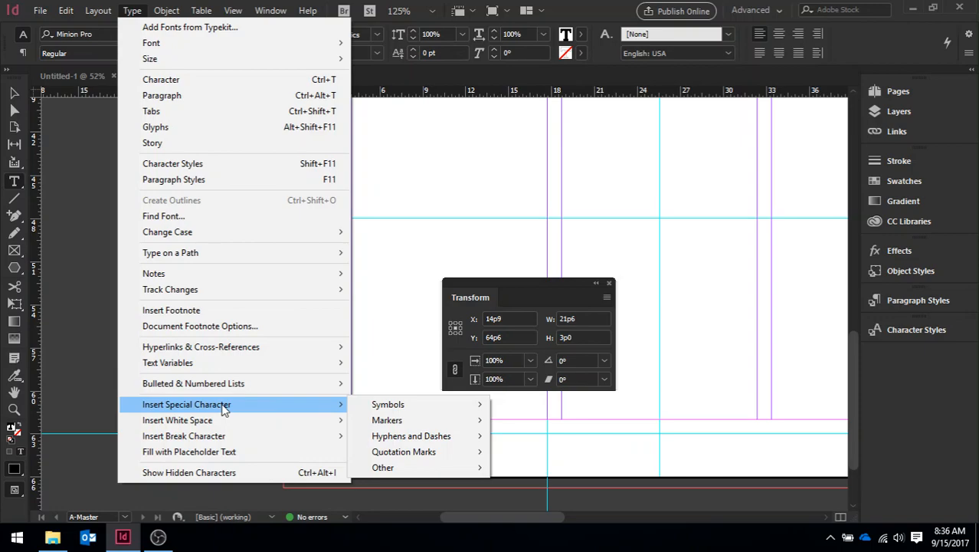
mouse_move(407, 422)
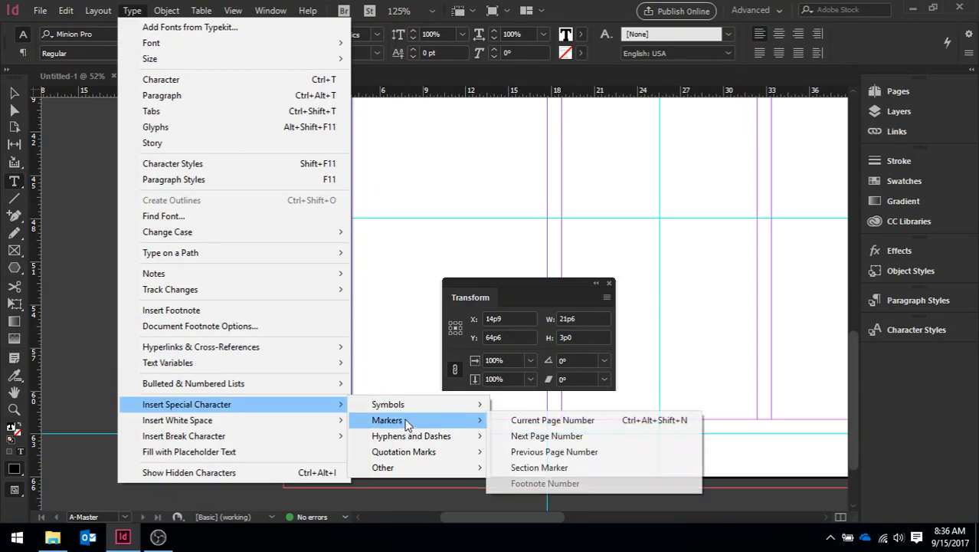
left_click(575, 427)
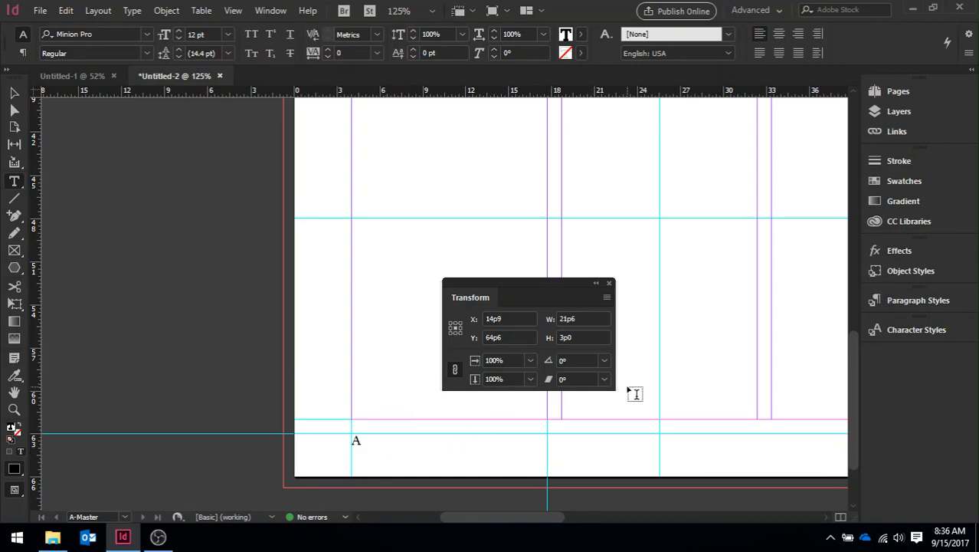
- Check the footer page numbering on document pages 2, 3 and 4
left_click(907, 92)
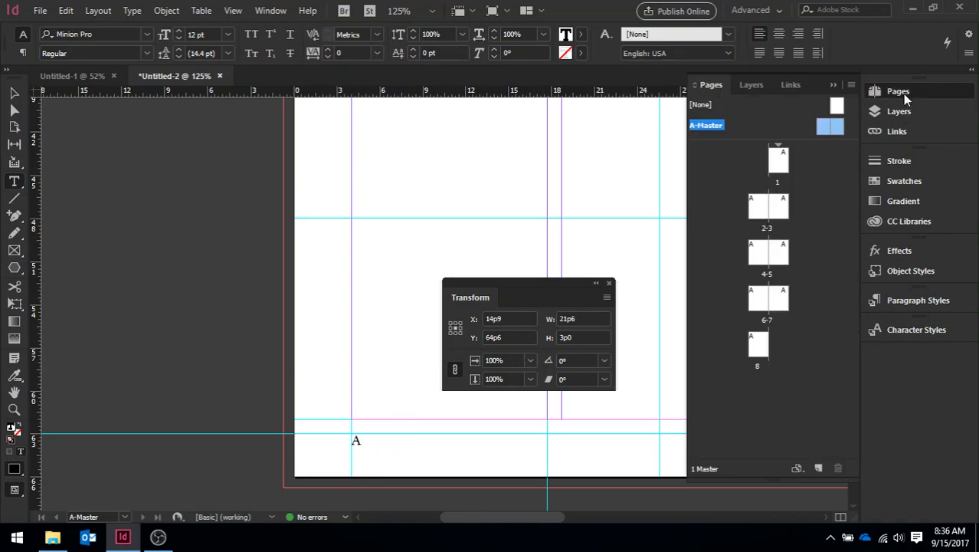
double_click(760, 214)
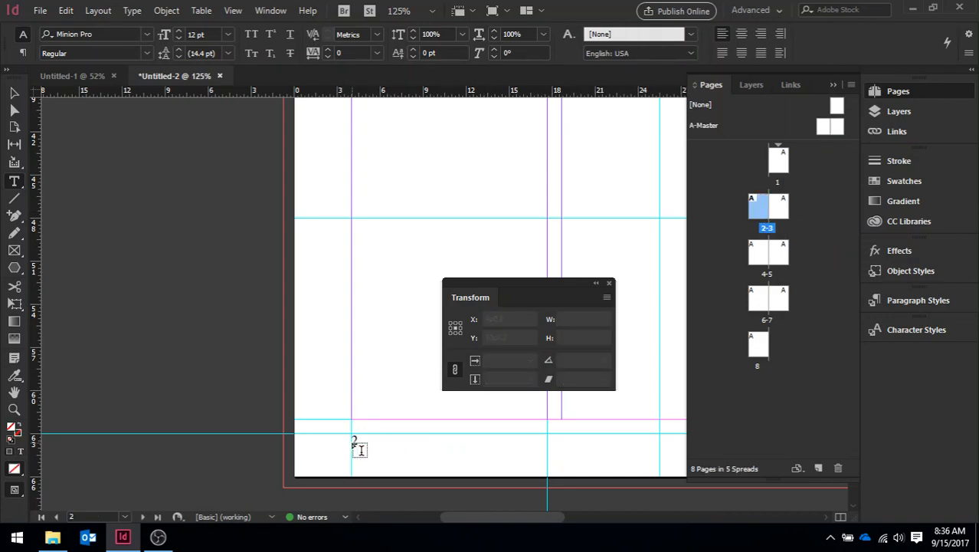
double_click(782, 209)
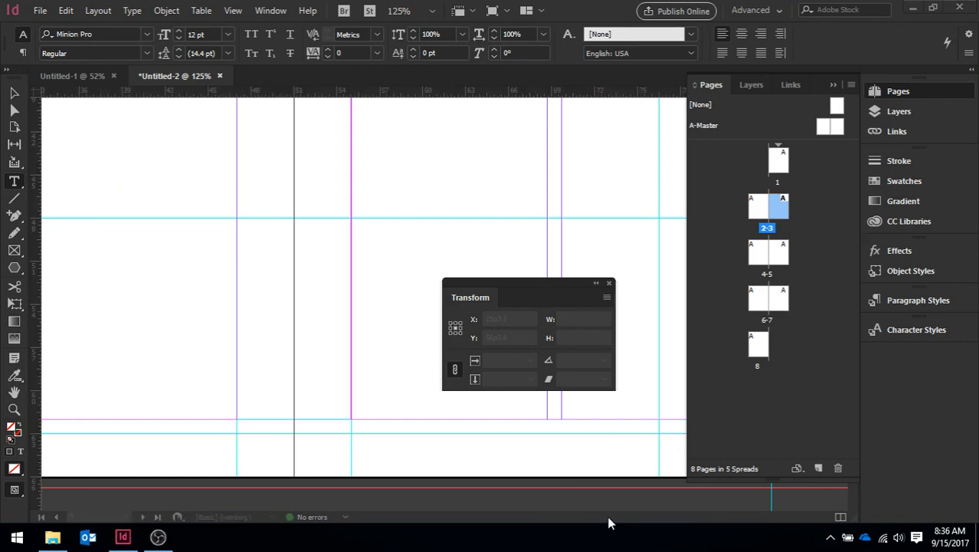
left_click_drag(607, 523, 651, 519)
double_click(762, 259)
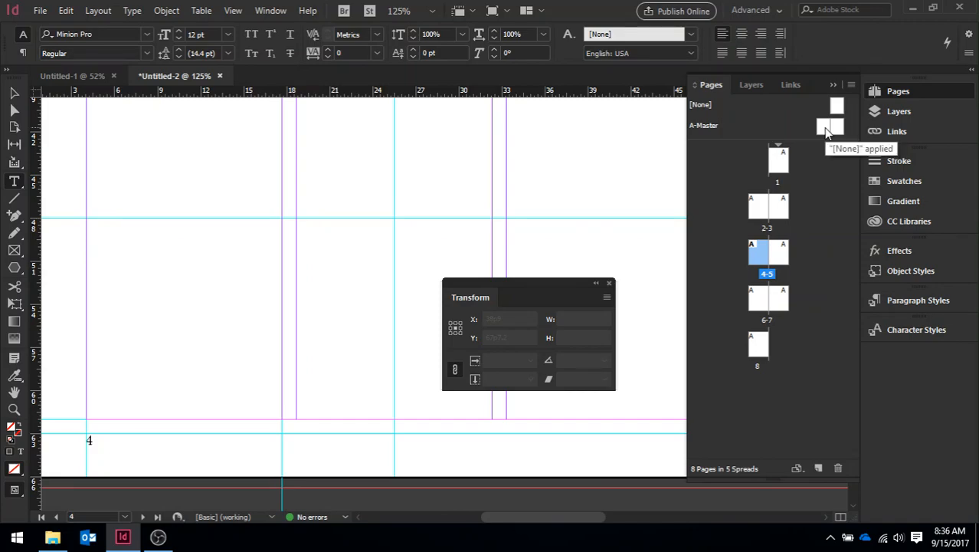
- Return to the A-Master's left page and insert an em space after the page number marker in the footer
double_click(825, 128)
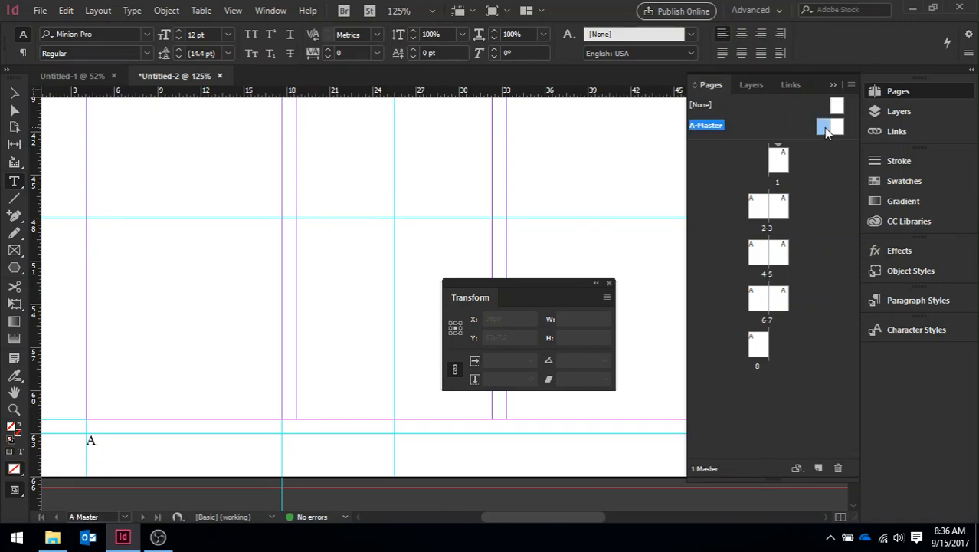
left_click(111, 448)
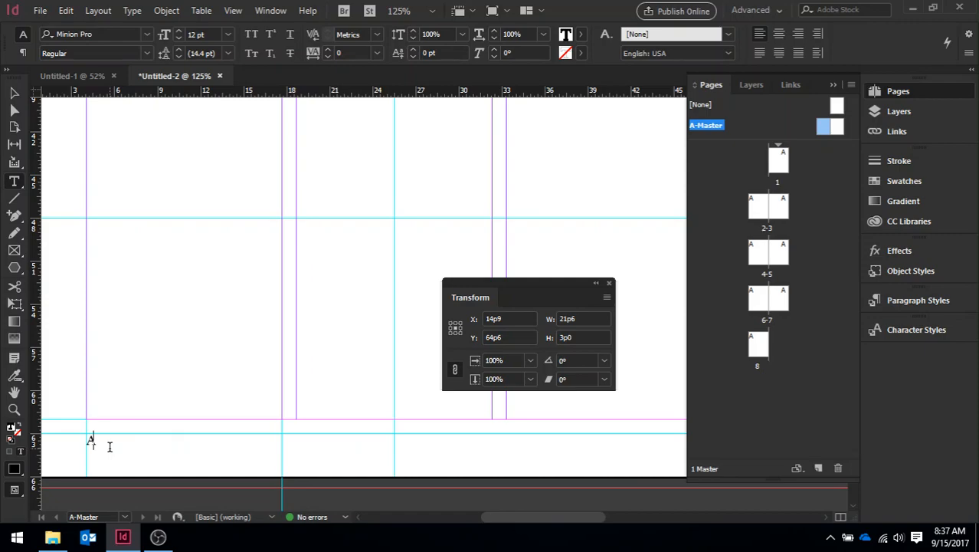
right_click(110, 449)
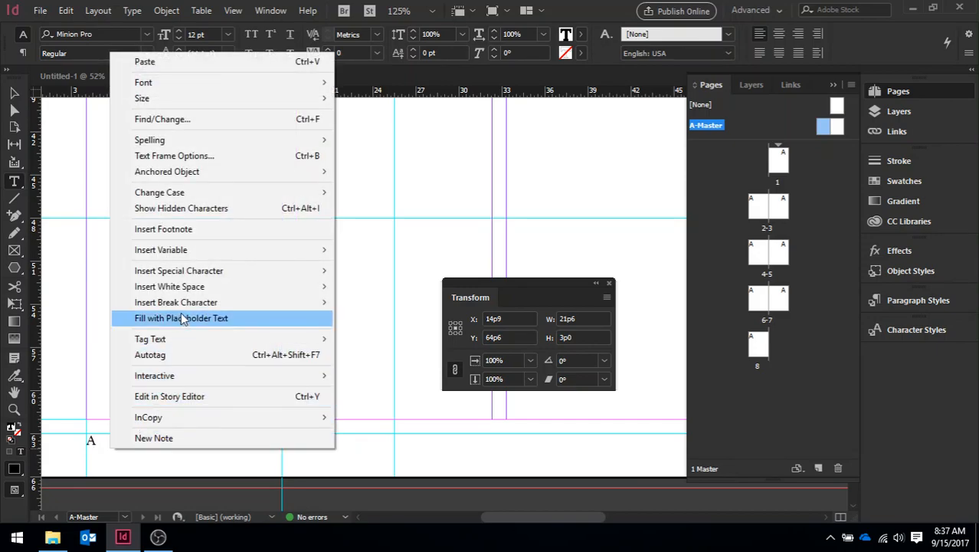
mouse_move(194, 293)
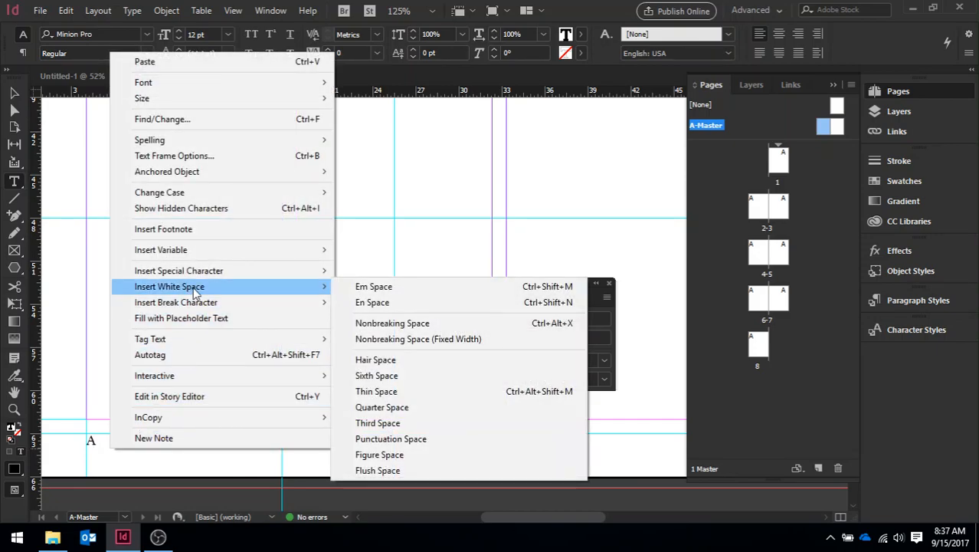
left_click(382, 291)
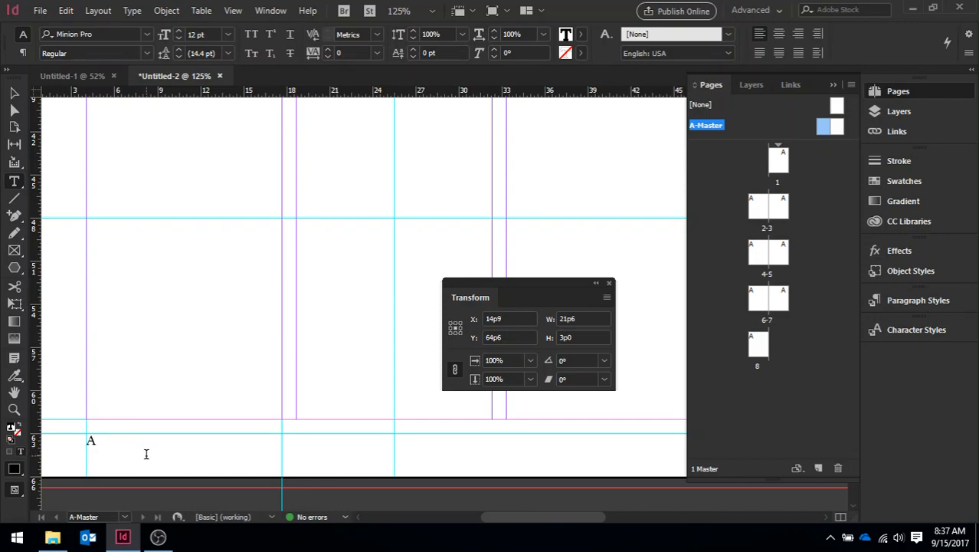
- Enter the footer text "Flora & Fauna of the Coastal Carolinas" after the em space and deselect the frame
type("Flora & Fauna")
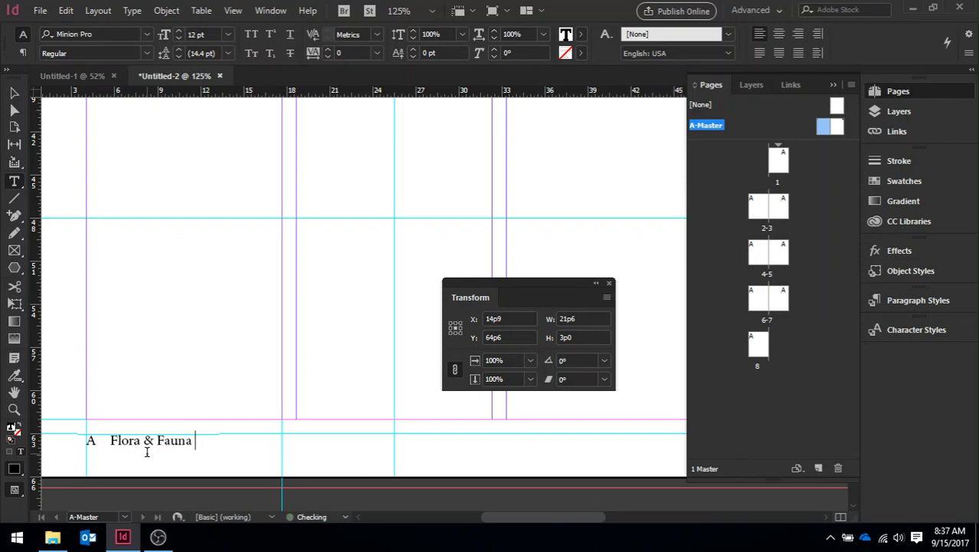
type(" of the Coas")
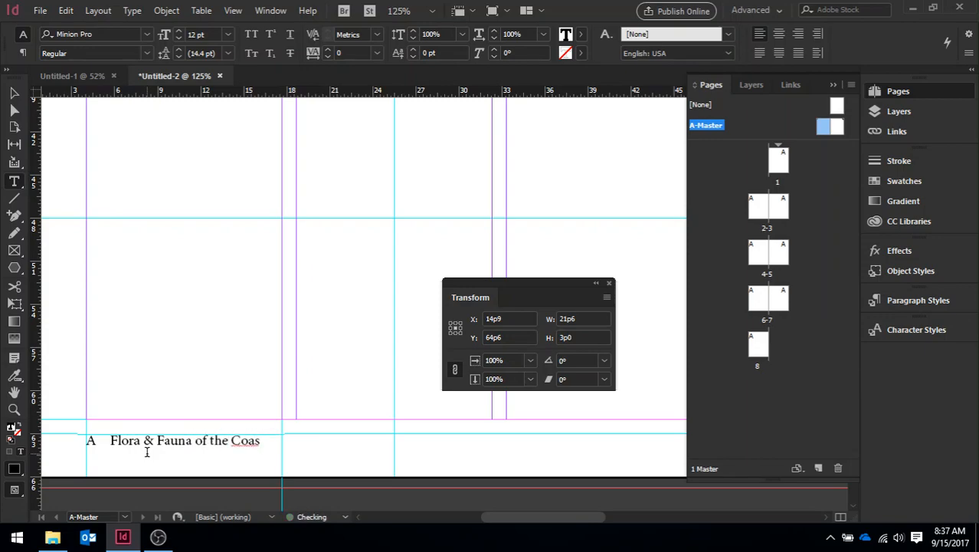
type("tal Carolinas")
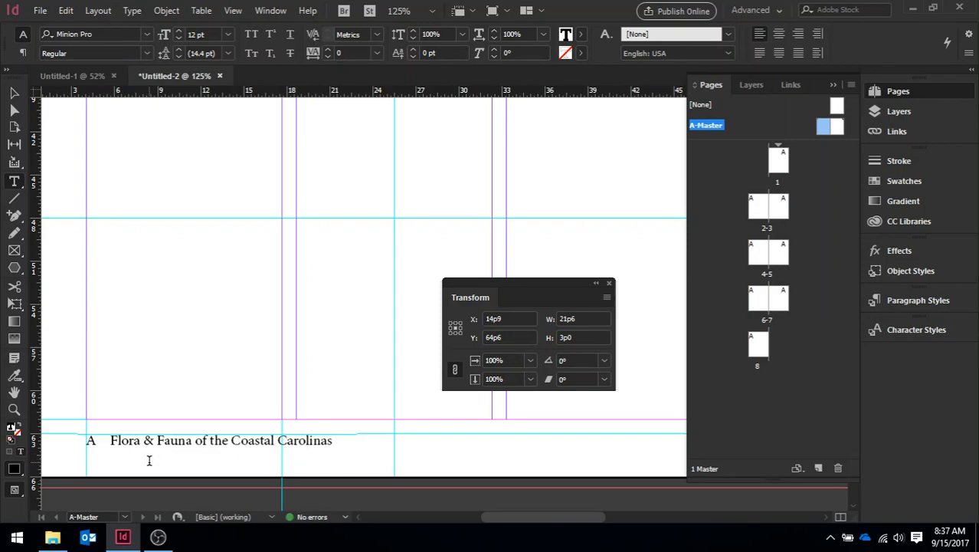
left_click(152, 499)
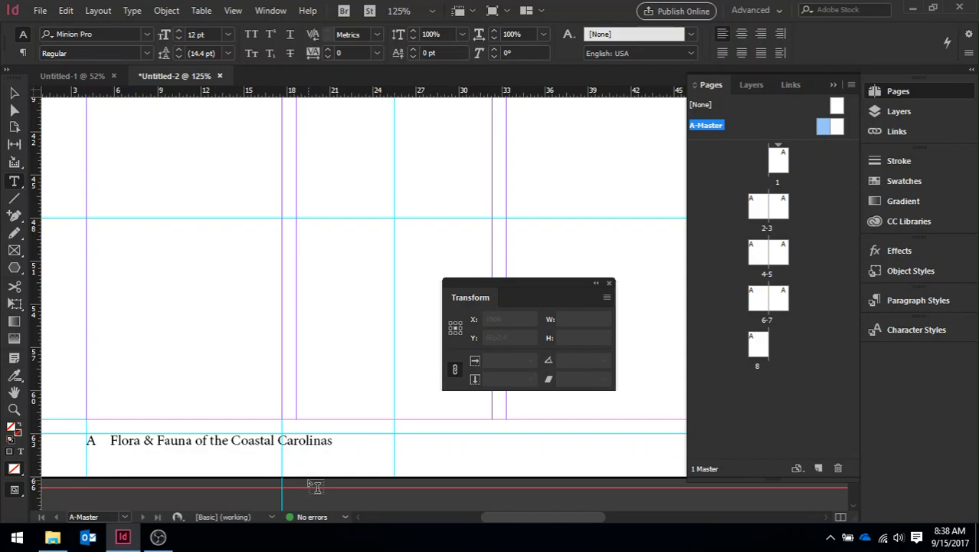
- Tidy the workspace by collapsing Pages and docking Transform with the other panels, and fit the whole A-Master spread in the window
left_click(834, 87)
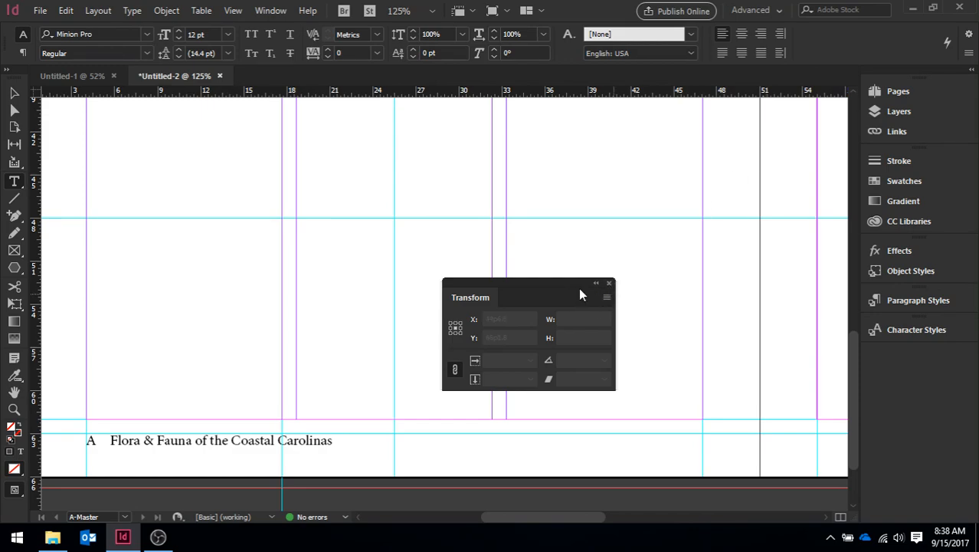
left_click_drag(474, 294, 892, 373)
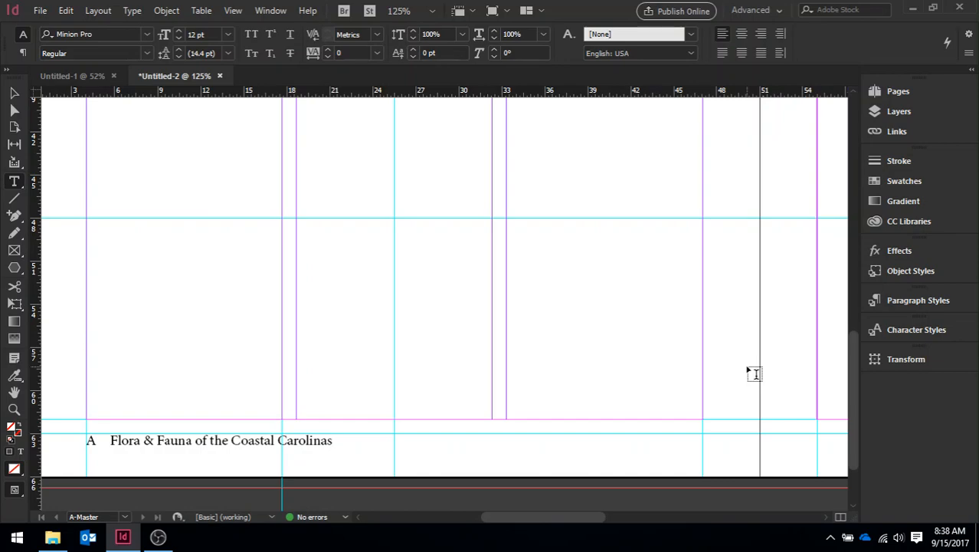
key("ctrl+0")
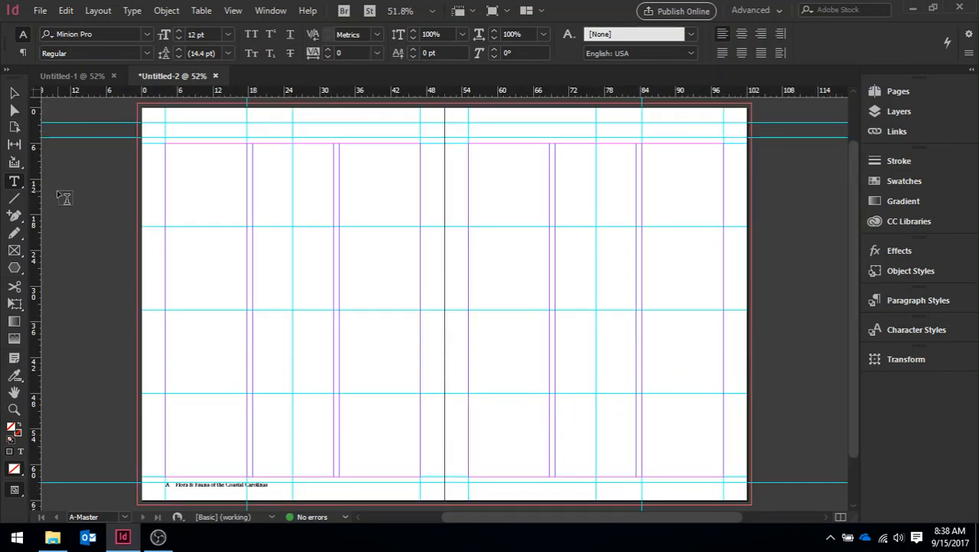
left_click(242, 11)
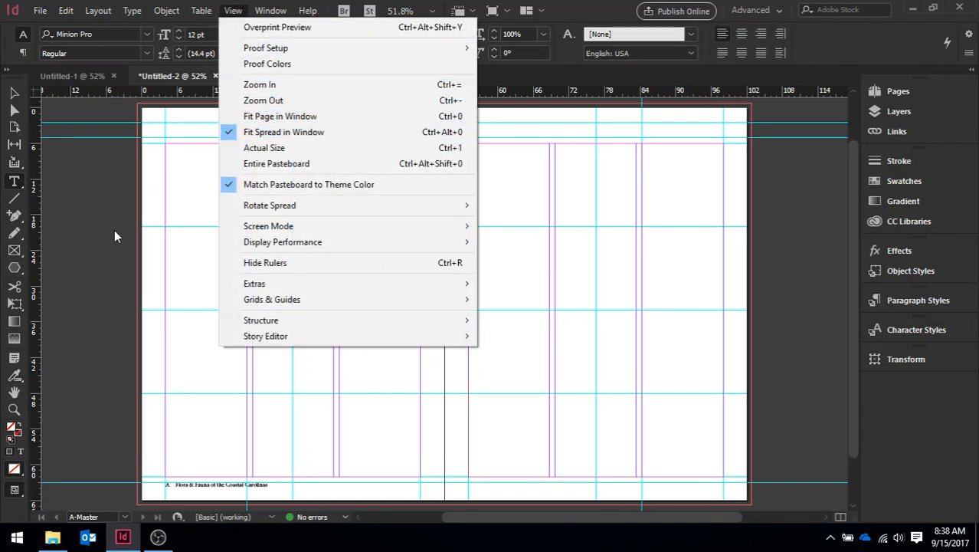
left_click(93, 252)
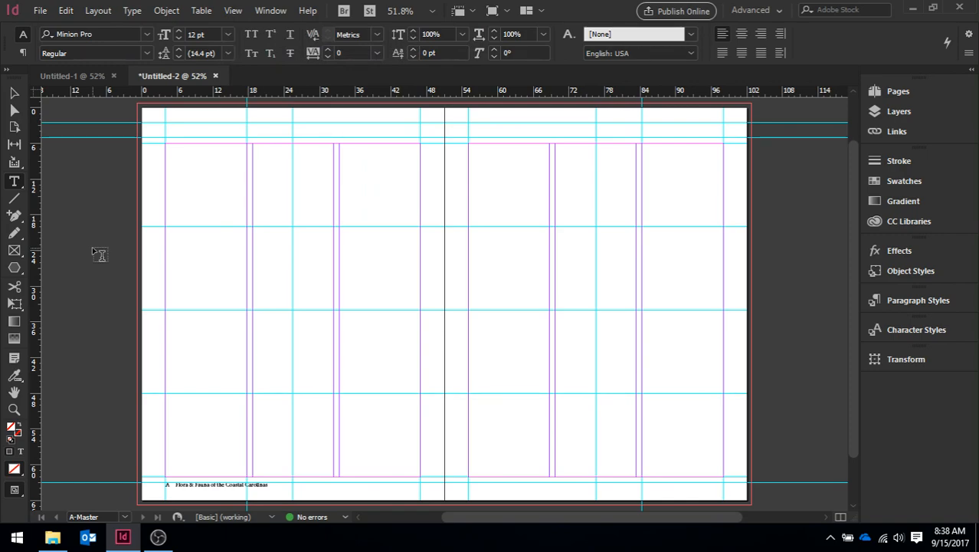
- Duplicate the left page's footer frame onto the A-Master's right page, level with the original and ending at the outer margin, at X 87p3, Y 64p6
left_click(16, 92)
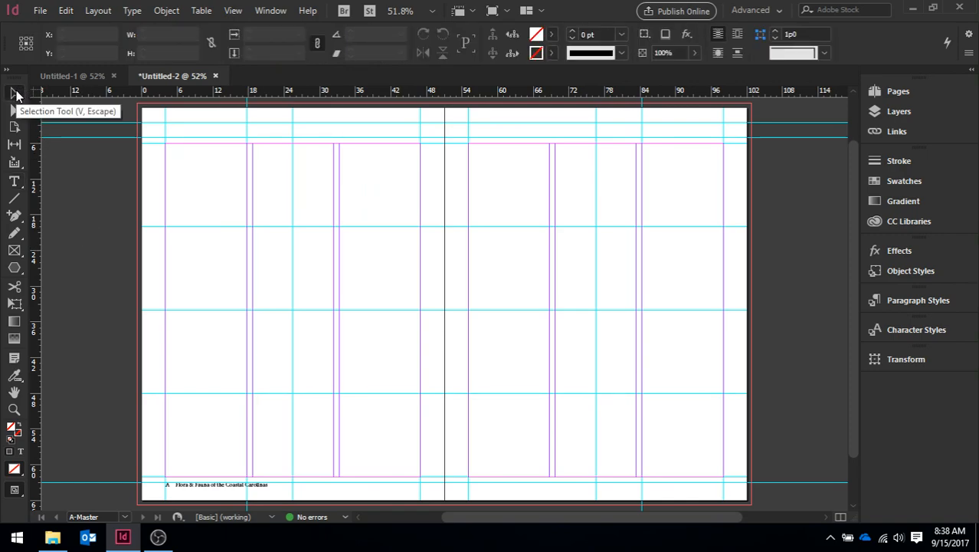
left_click(219, 494)
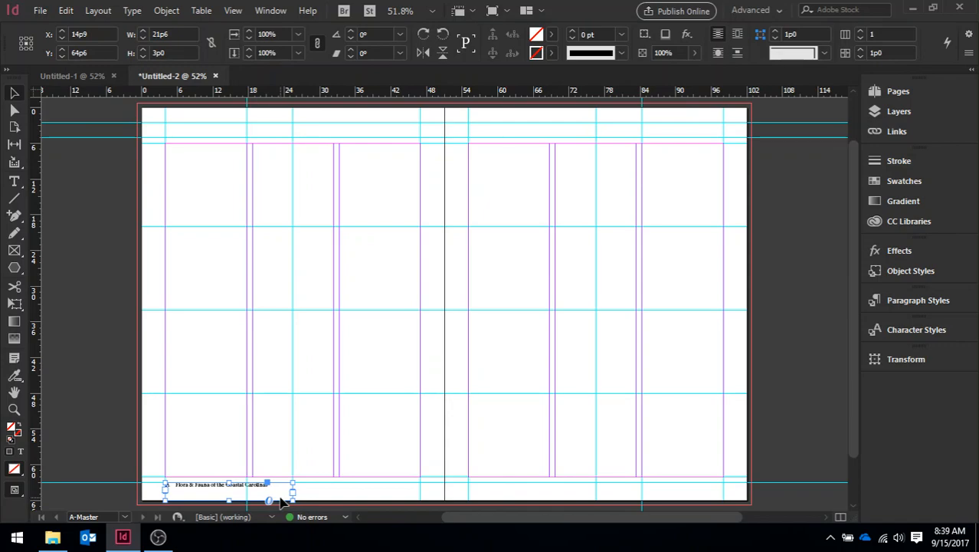
left_click_drag(279, 497, 713, 494)
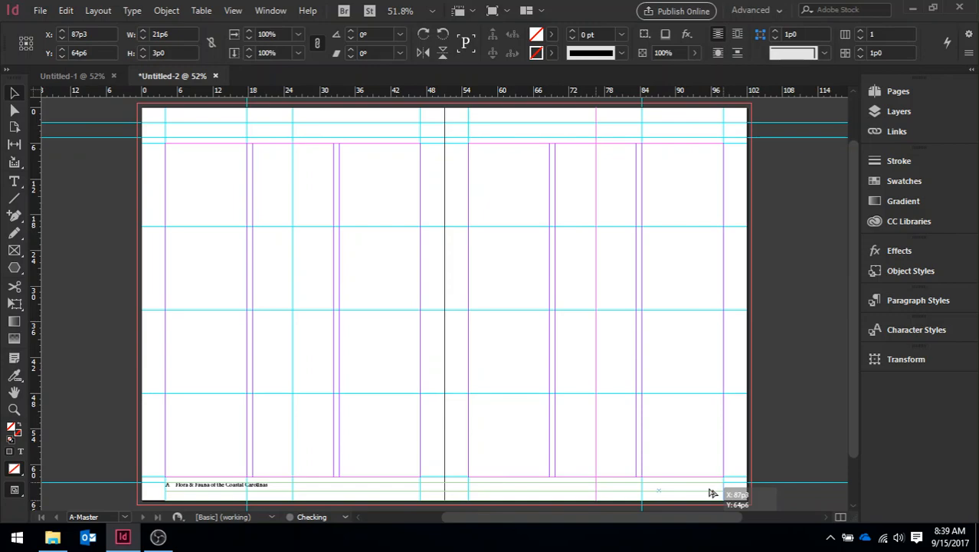
left_click_drag(713, 493, 711, 492)
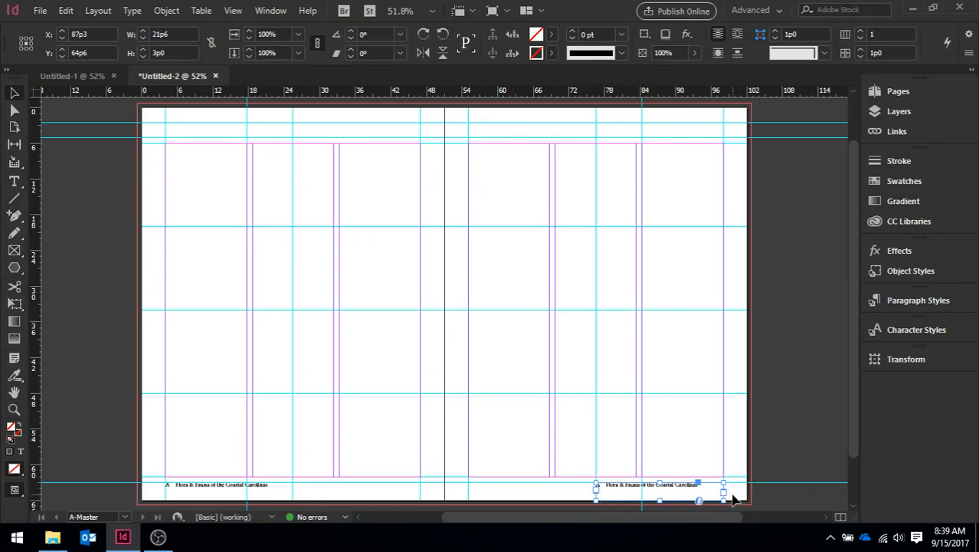
- Right-align the copied footer text and delete the page number marker and em space in front of "Flora & Fauna of the Coastal Carolinas"
key("ctrl+=")
key("ctrl+=")
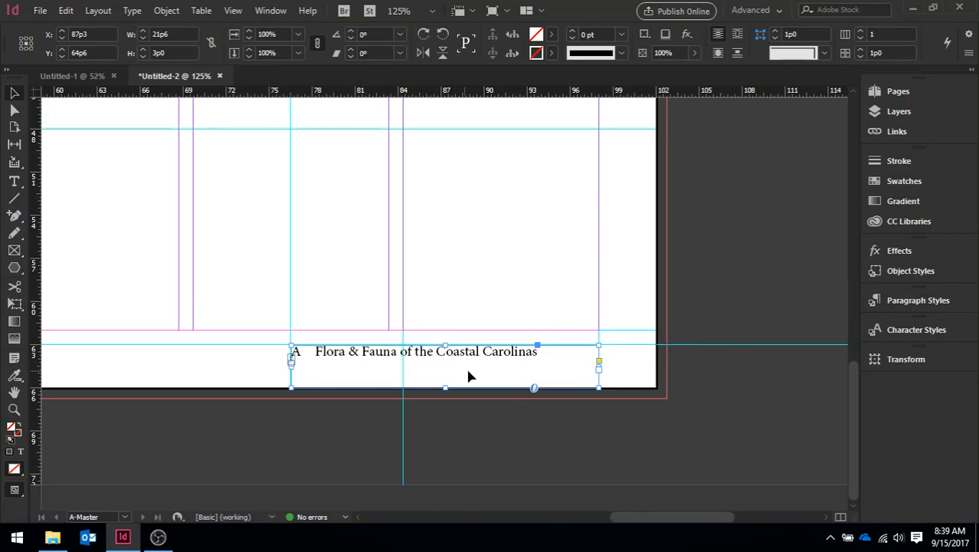
double_click(539, 354)
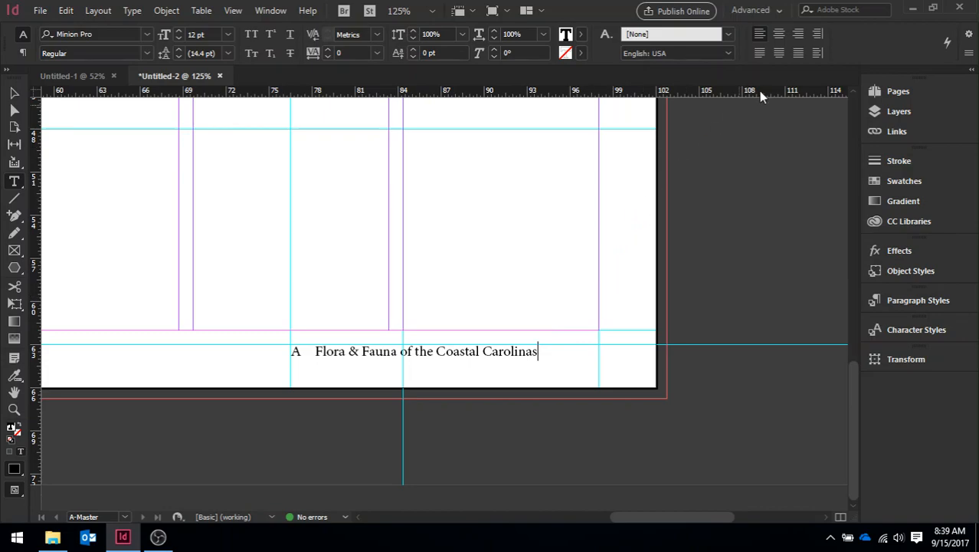
left_click(798, 38)
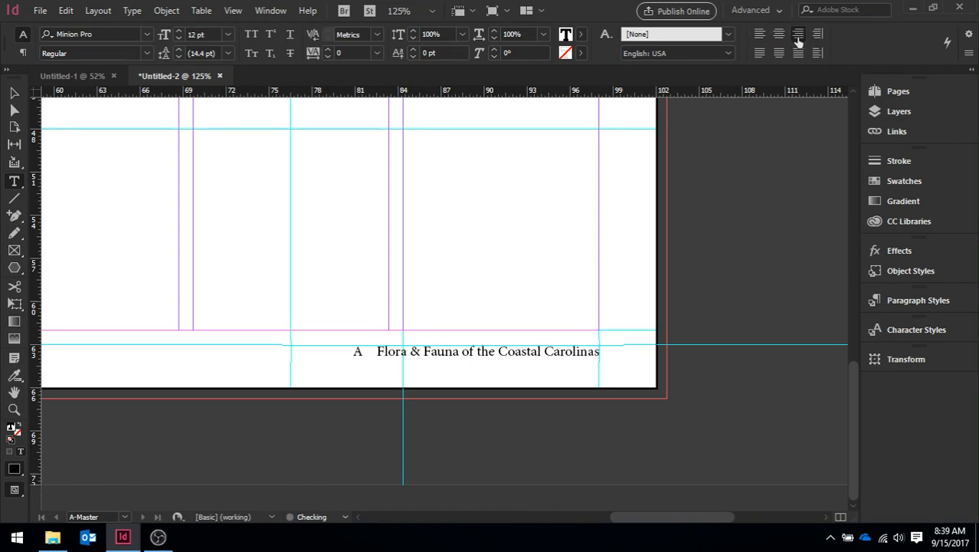
left_click(378, 350)
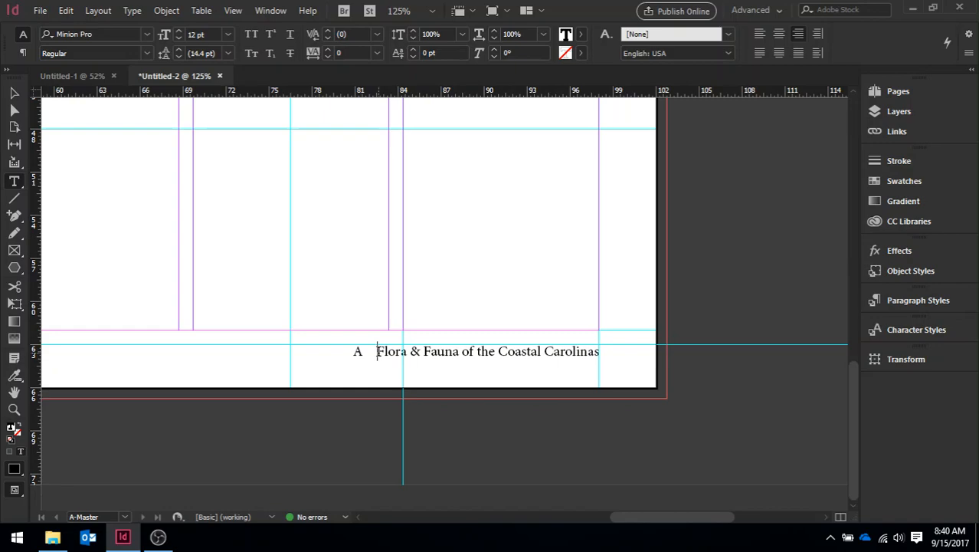
key("BackSpace")
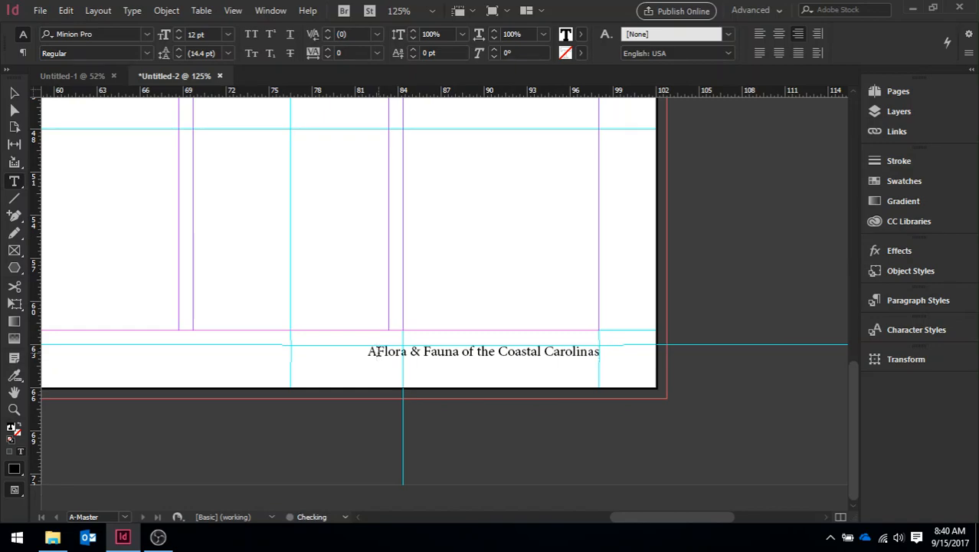
key("BackSpace")
- Insert an em space and a Current Page Number marker after "Carolinas" in the right page's footer
left_click(598, 353)
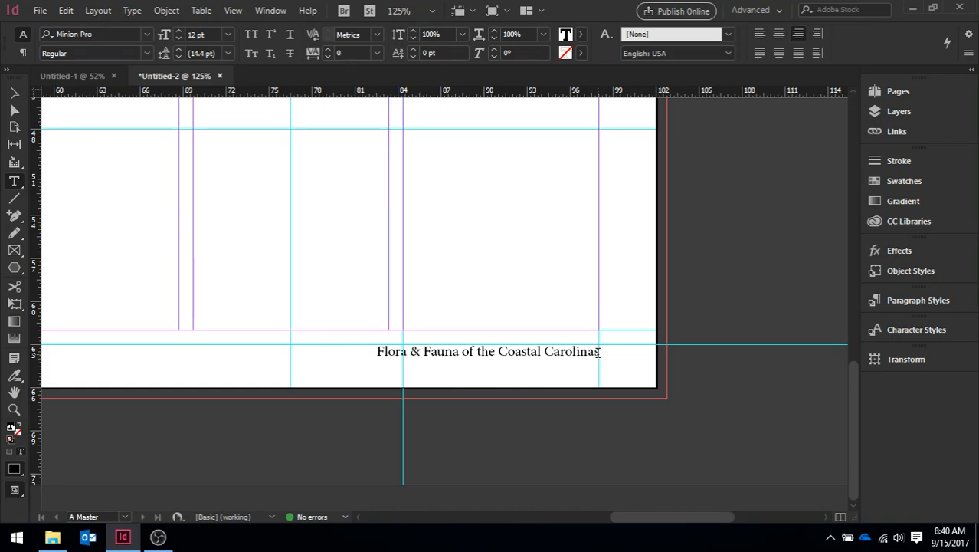
right_click(598, 351)
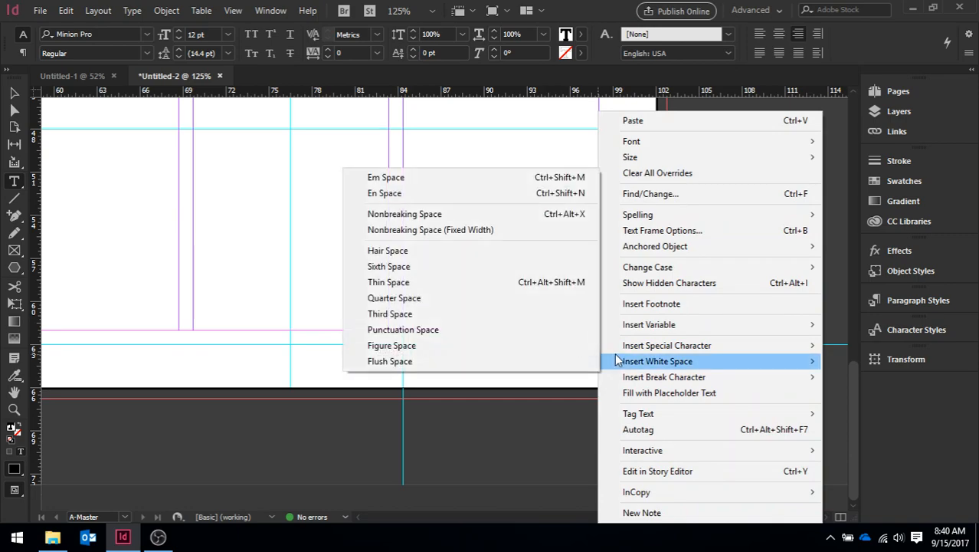
mouse_move(651, 362)
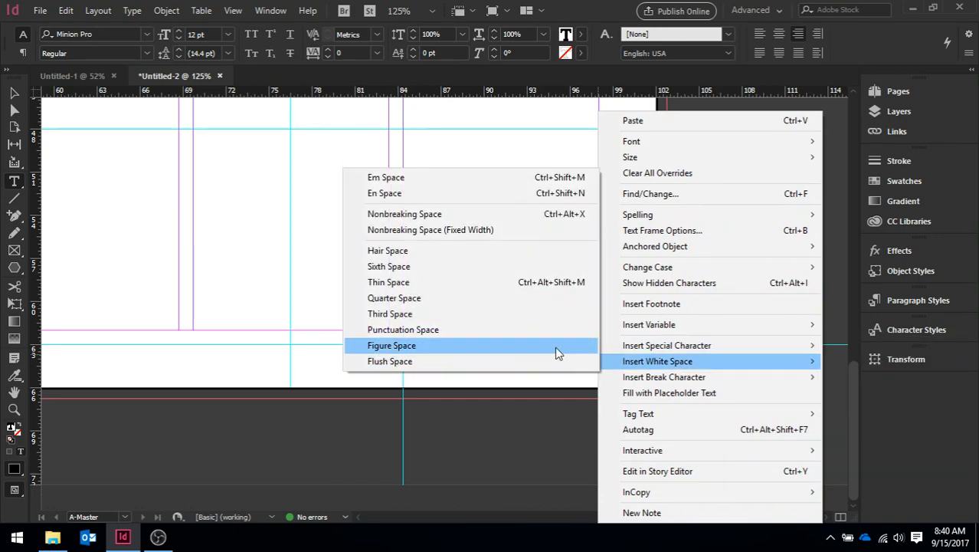
left_click(452, 184)
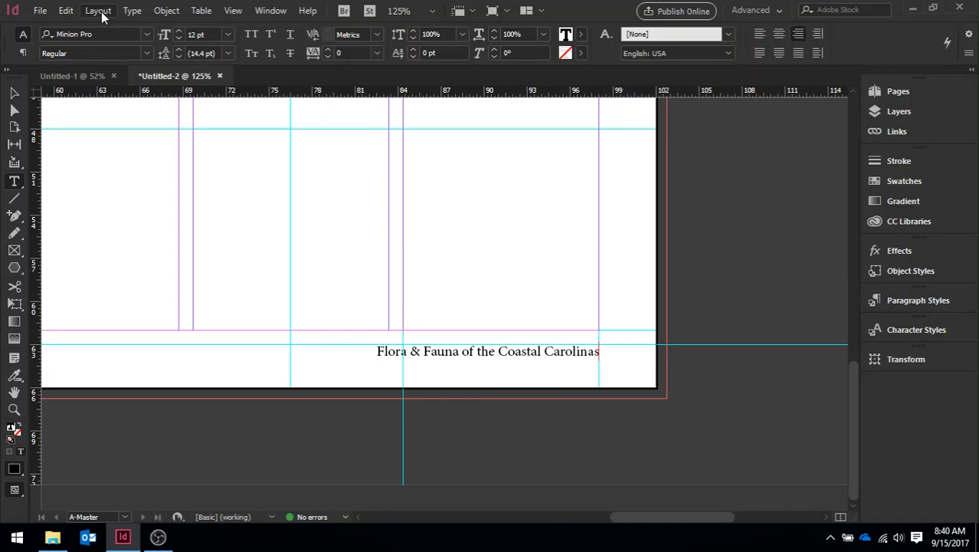
right_click(601, 357)
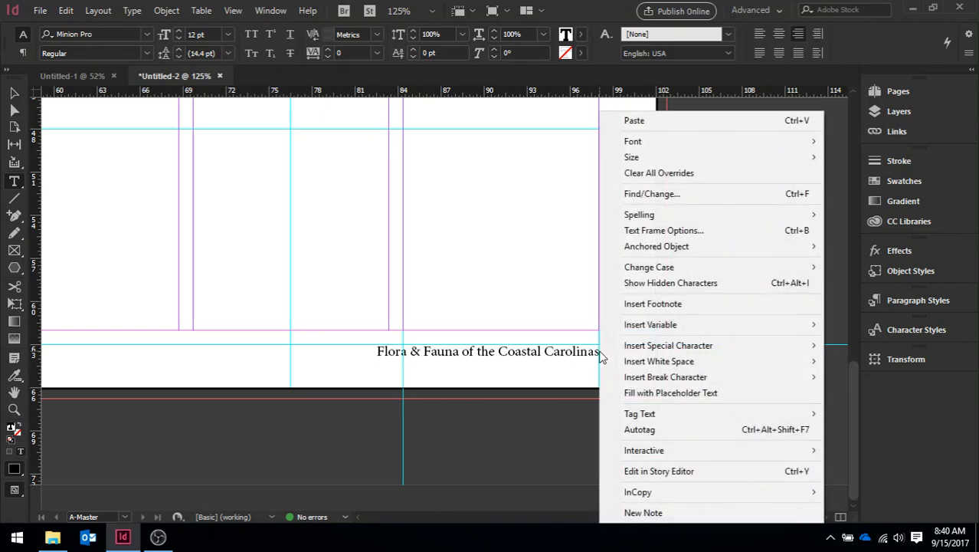
mouse_move(636, 349)
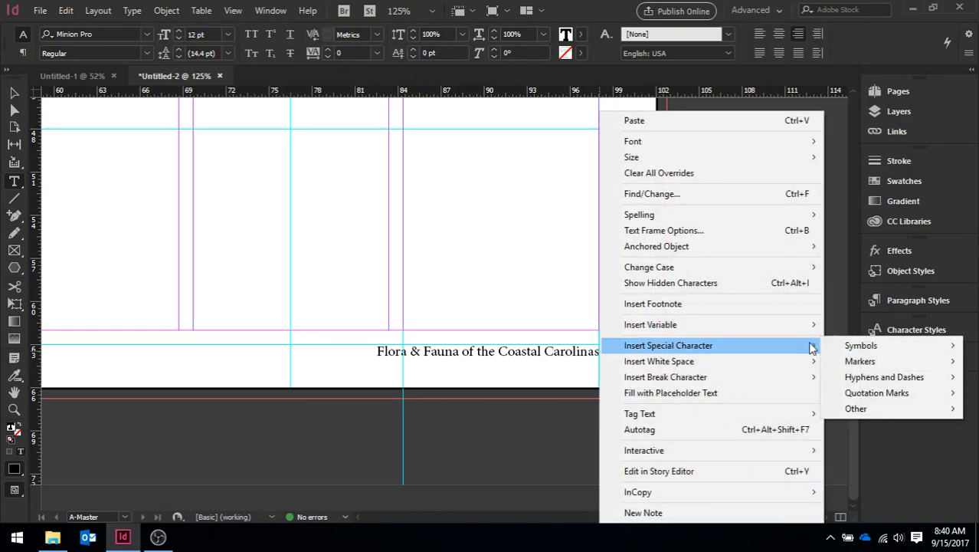
mouse_move(876, 363)
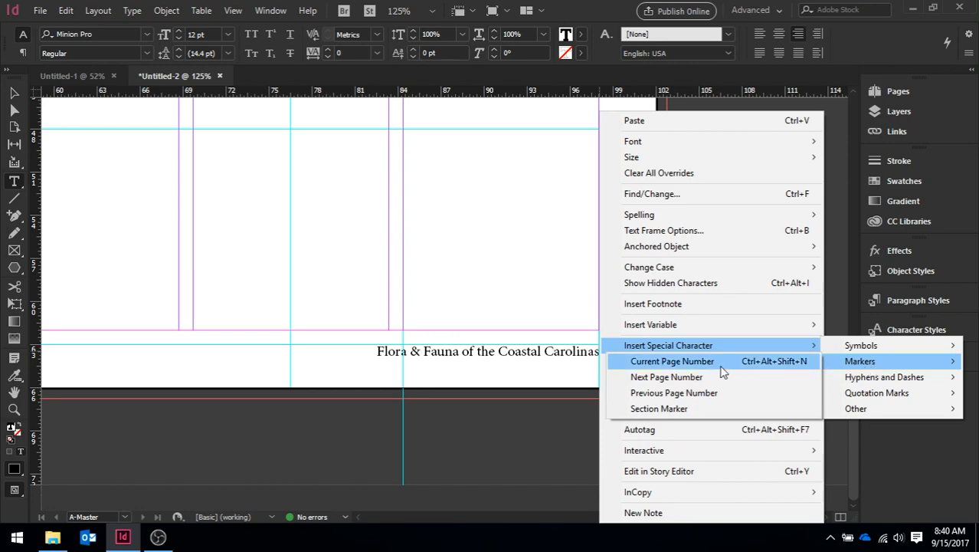
left_click(706, 366)
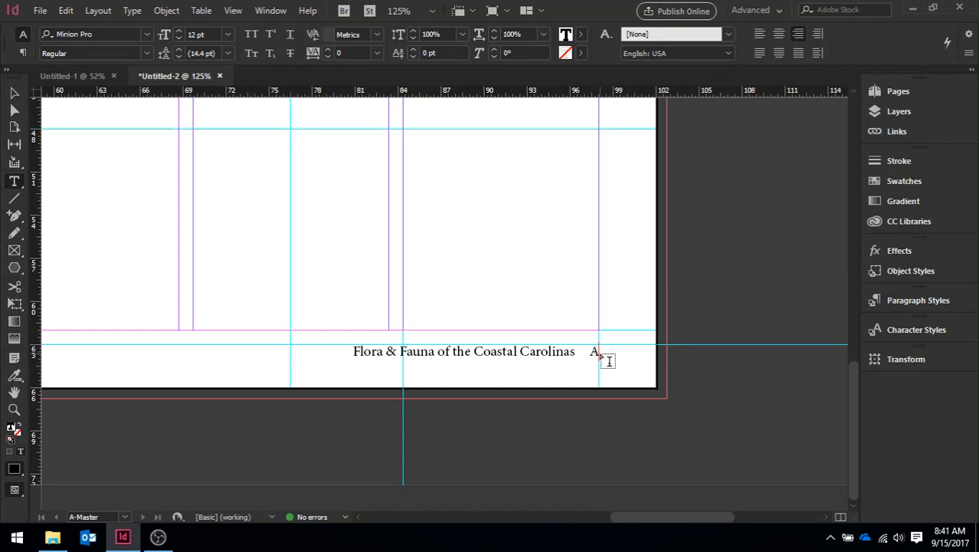
- Compare the left and right master footers and check the footer page numbering on document pages 1 through 8
left_click_drag(674, 519, 505, 525)
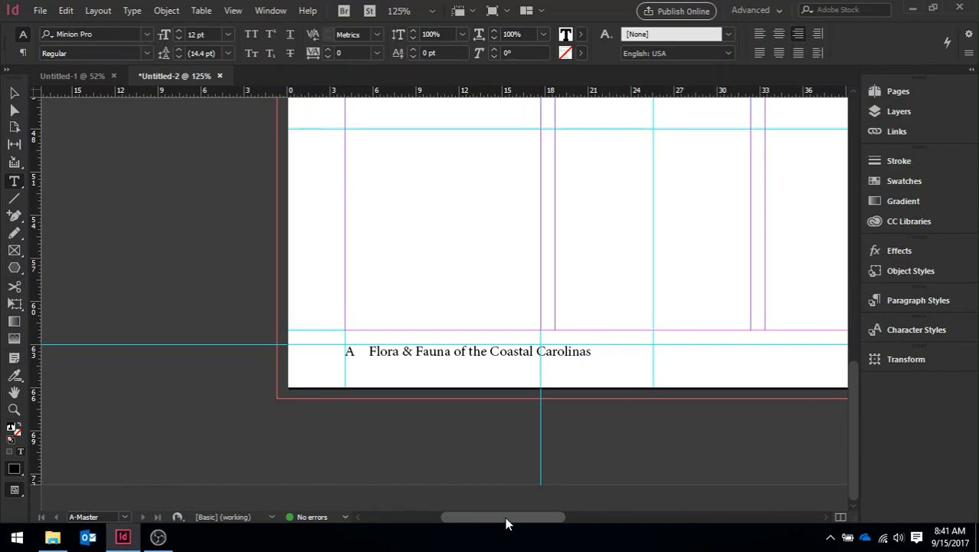
left_click_drag(506, 518, 672, 488)
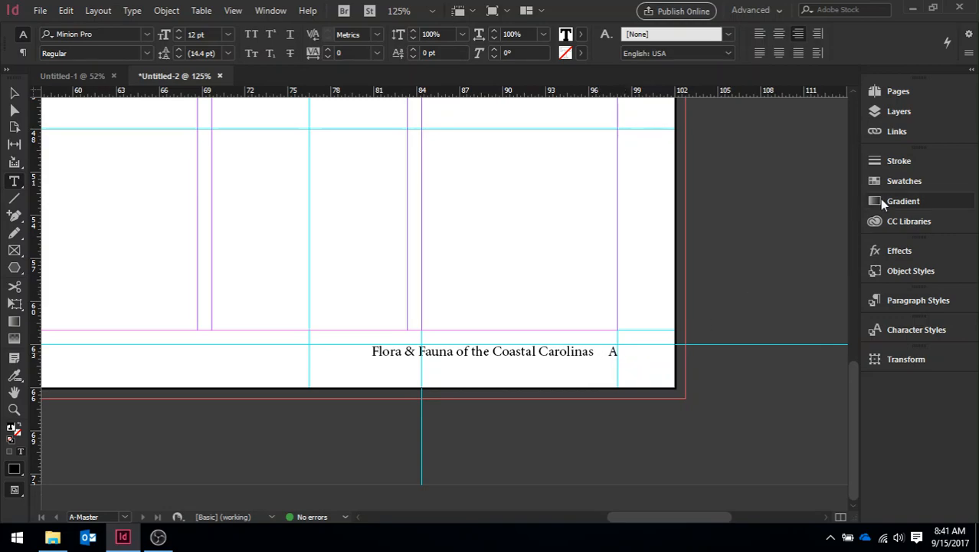
left_click(902, 94)
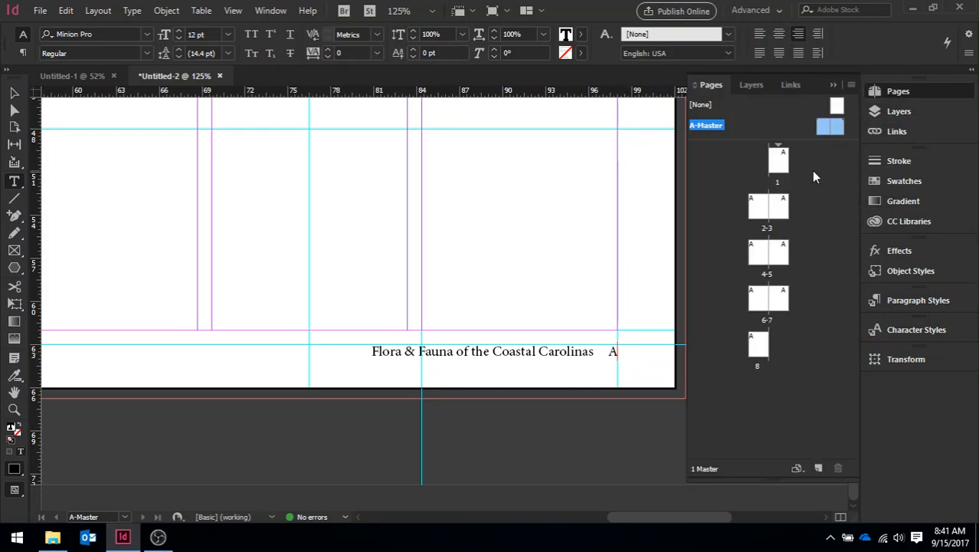
double_click(777, 170)
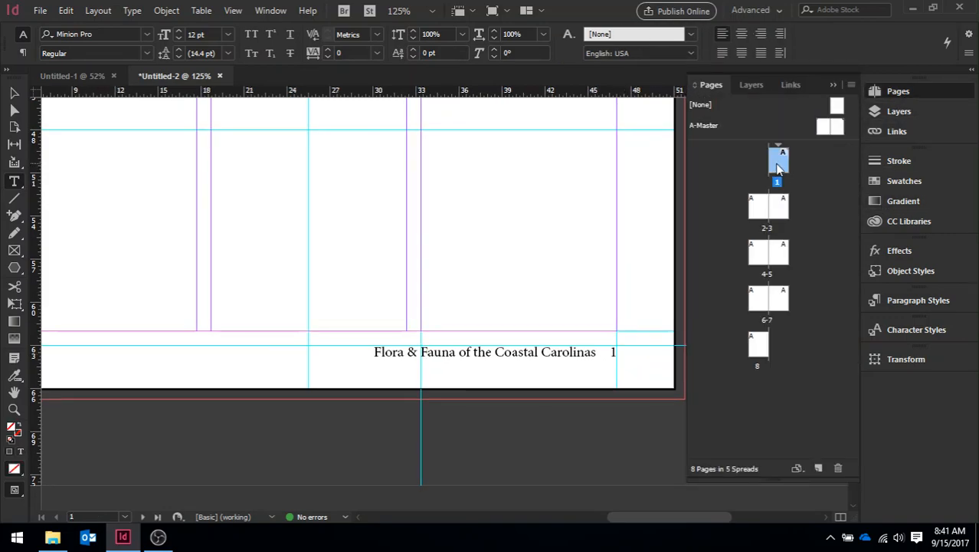
double_click(759, 210)
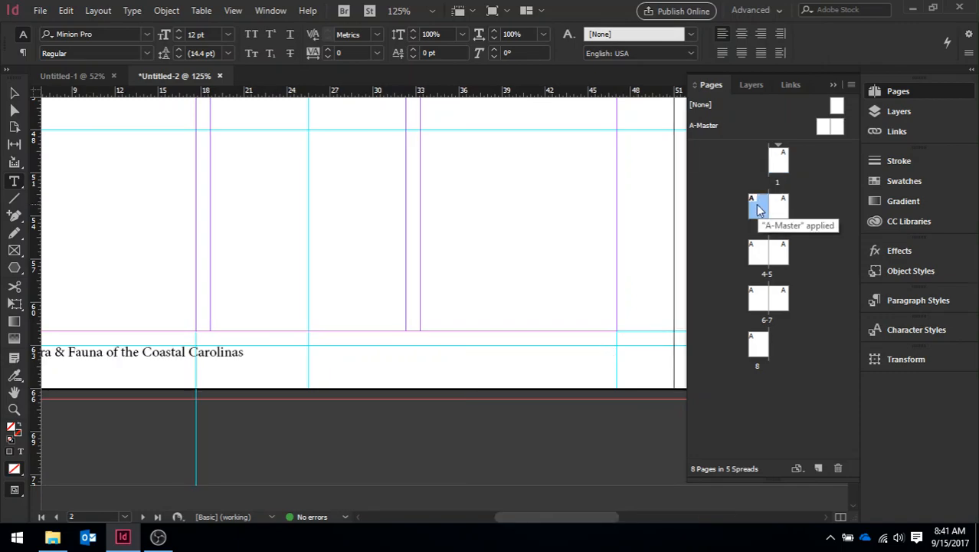
double_click(783, 208)
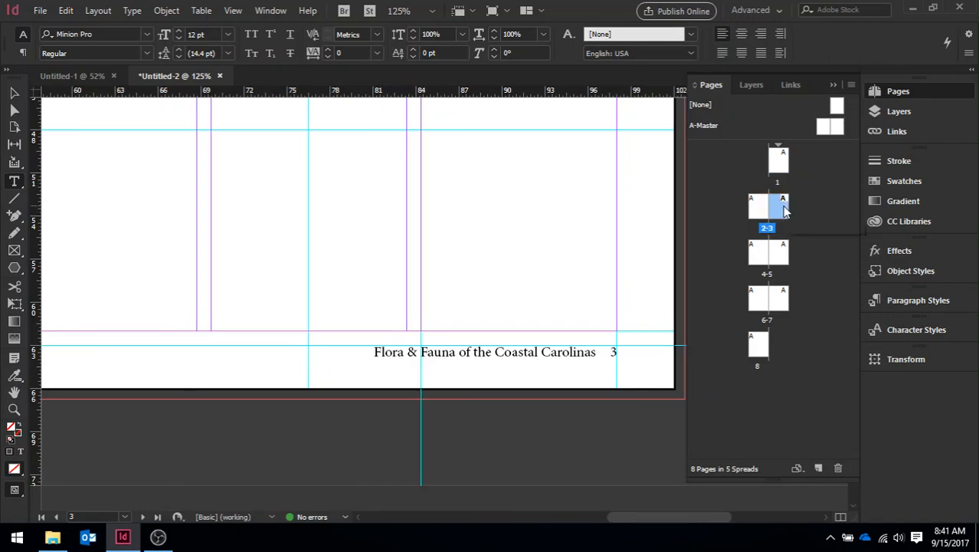
double_click(759, 253)
left_click_drag(562, 514, 553, 512)
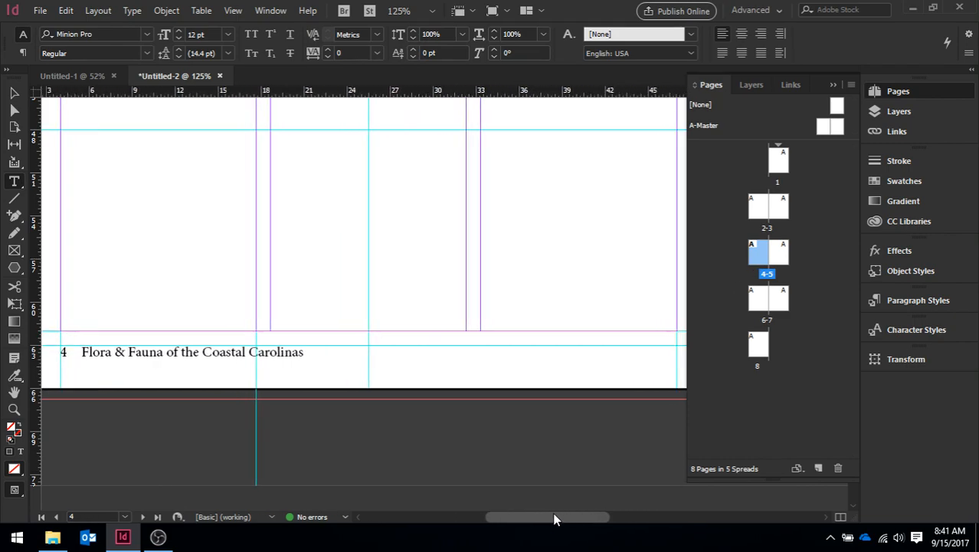
double_click(786, 264)
left_click(762, 305)
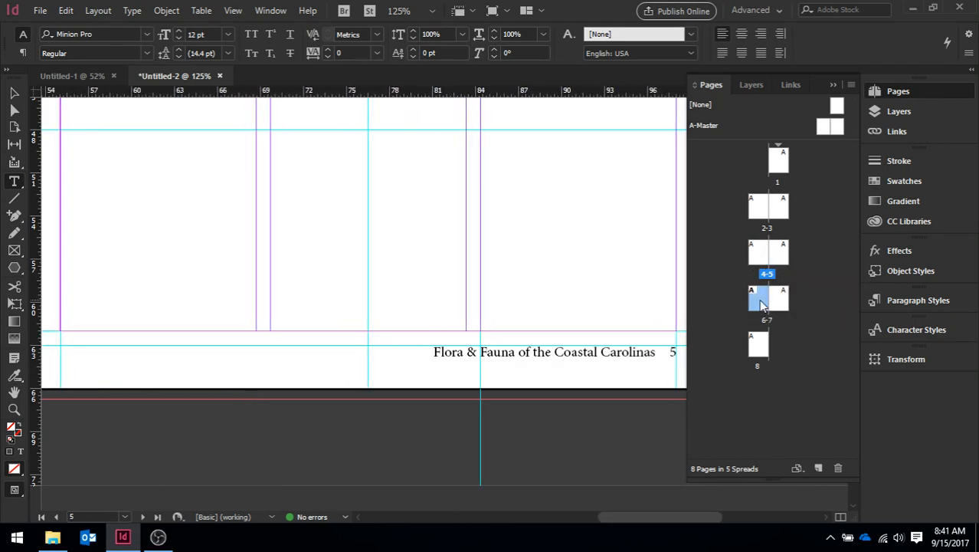
double_click(763, 305)
double_click(790, 305)
left_click(753, 343)
double_click(753, 344)
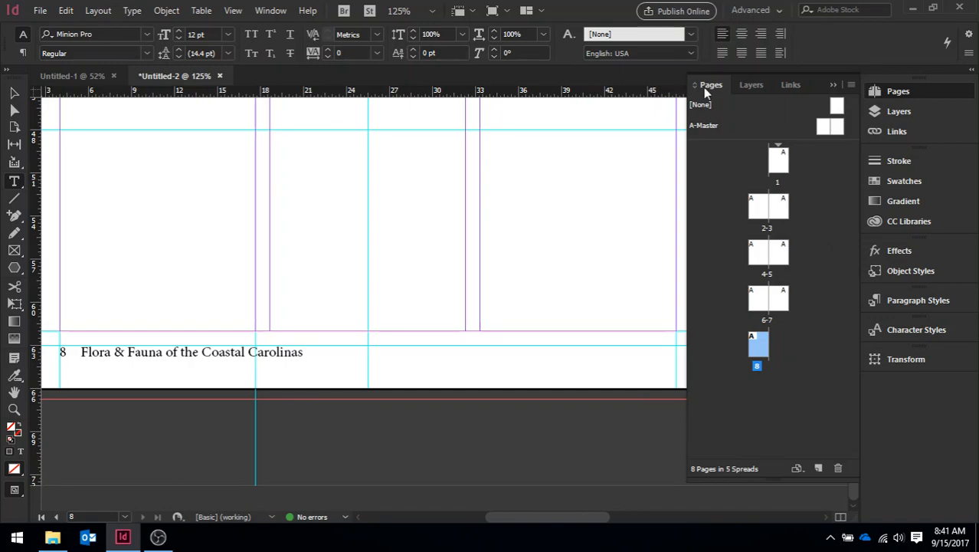
- Return to the A-Master, fit its whole spread in the window and collapse Pages
double_click(823, 128)
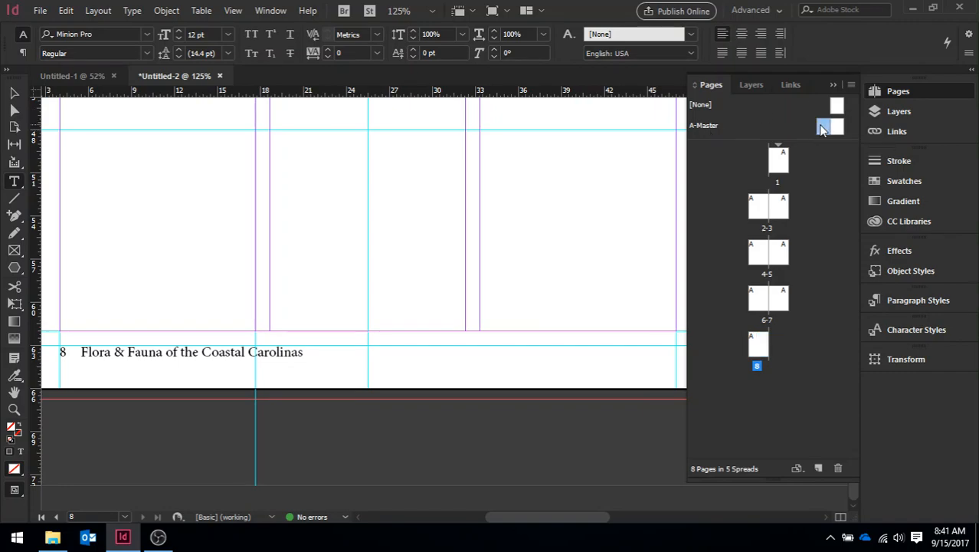
left_click(708, 129)
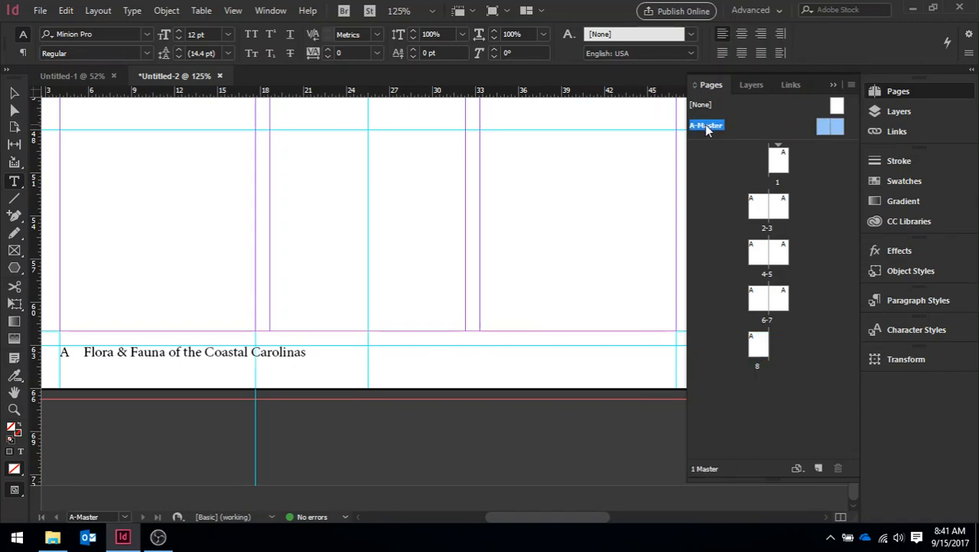
double_click(707, 129)
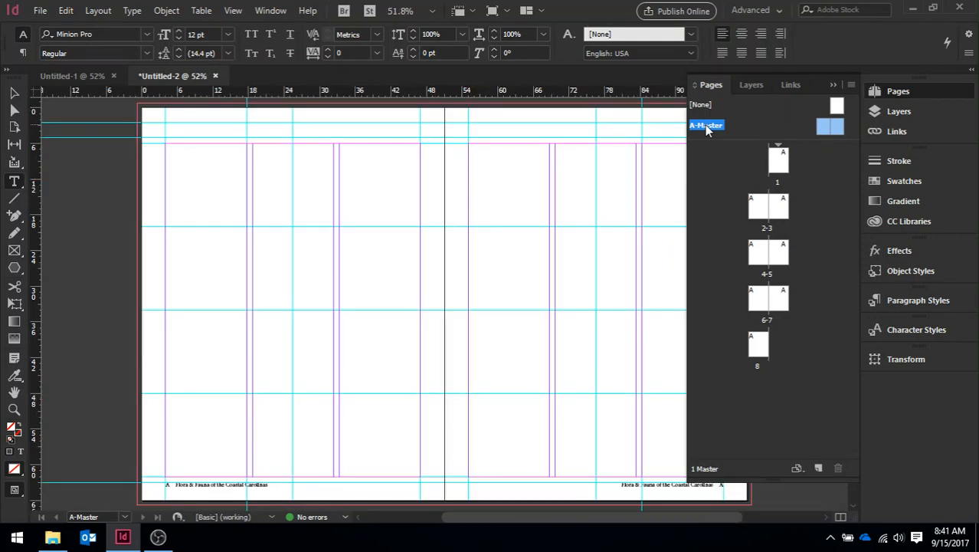
left_click(833, 86)
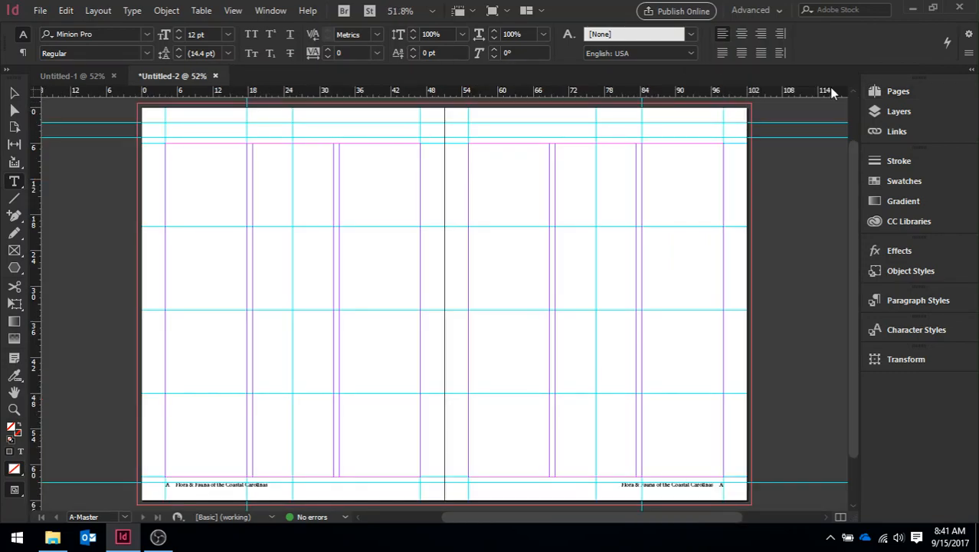
- Rename the A-Master spread as "3-column layout", keeping its prefix A
left_click(899, 92)
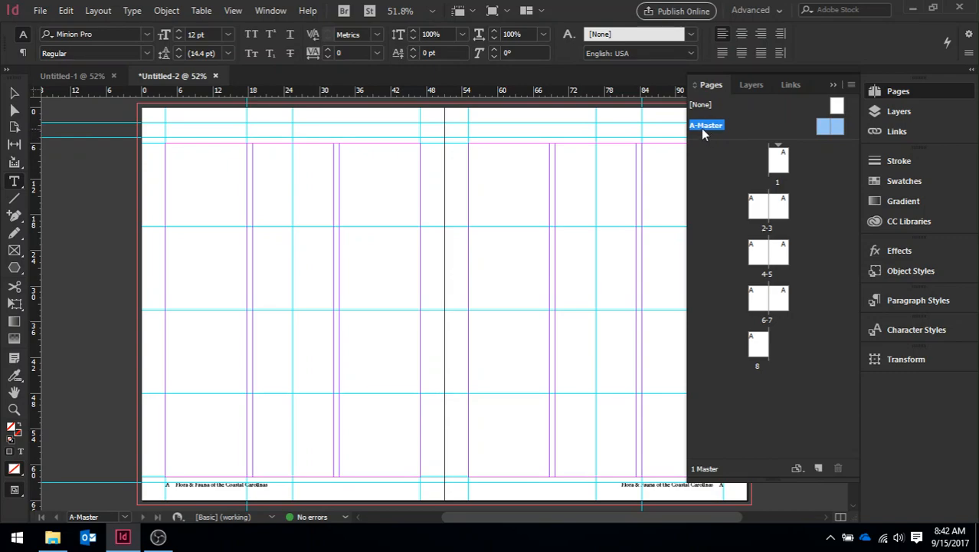
left_click(852, 86)
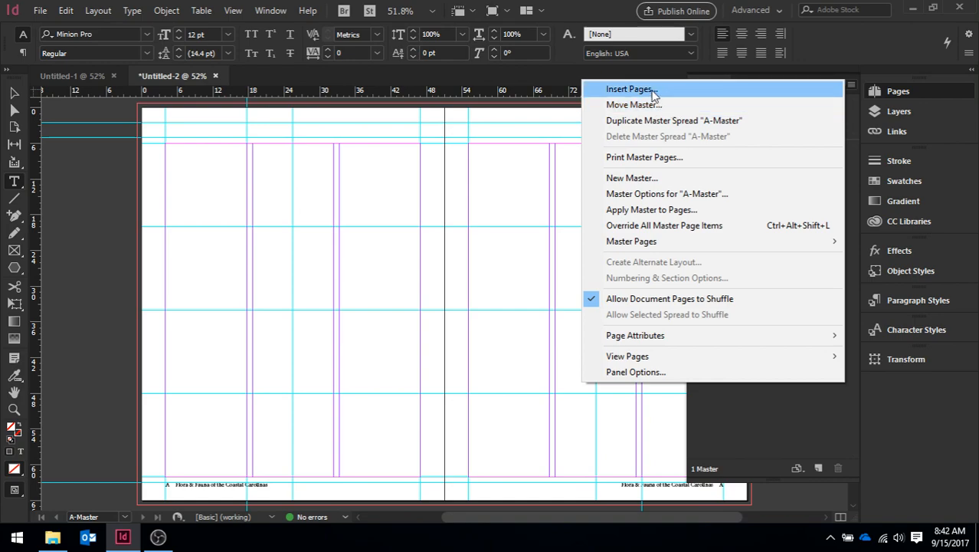
left_click(712, 196)
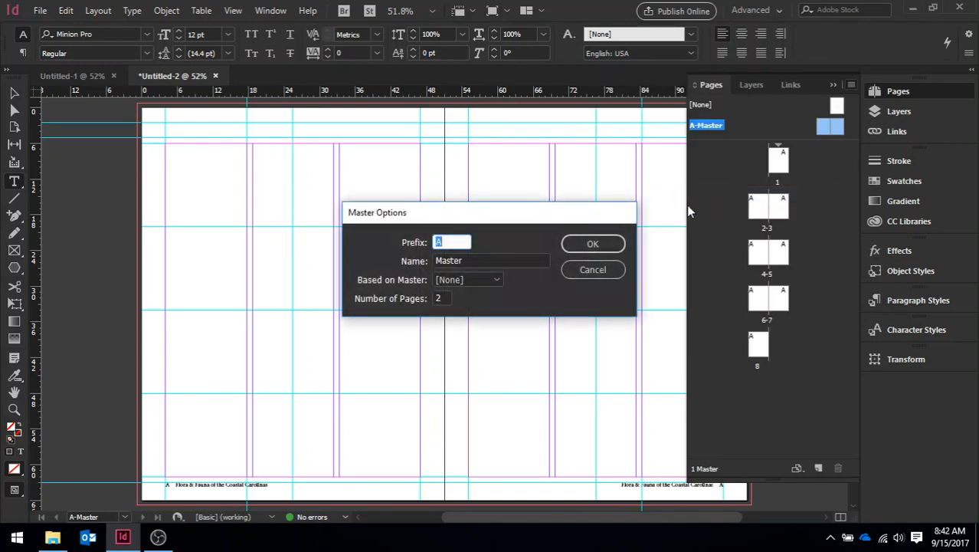
left_click(473, 262)
key("BackSpace")
key("BackSpace")
key("BackSpace")
key("BackSpace")
key("BackSpace")
key("BackSpace")
type("3")
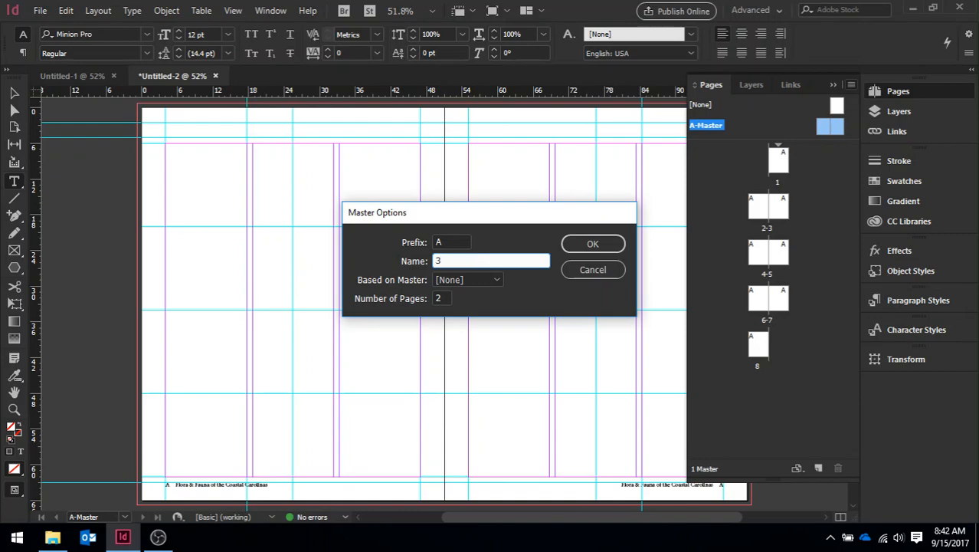
type("-column layout")
left_click(592, 244)
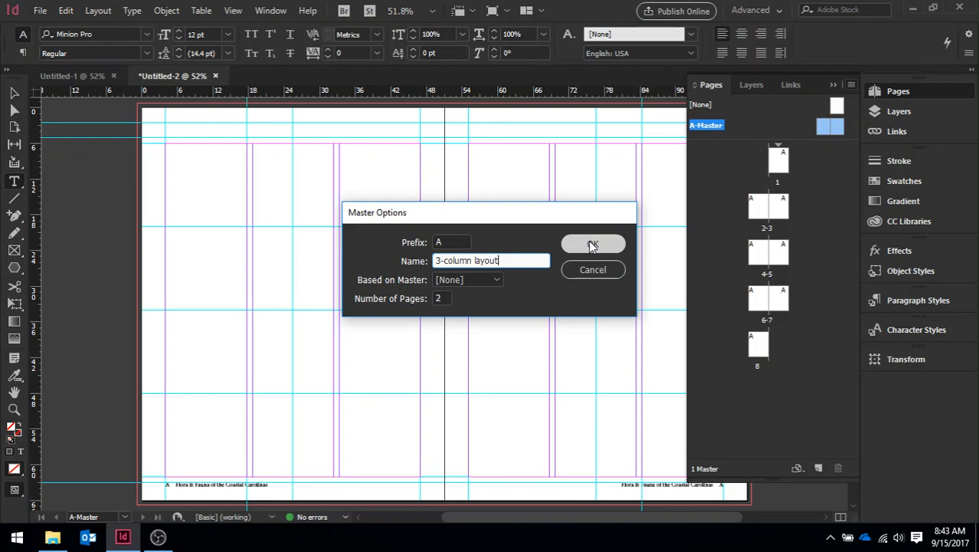
left_click(593, 244)
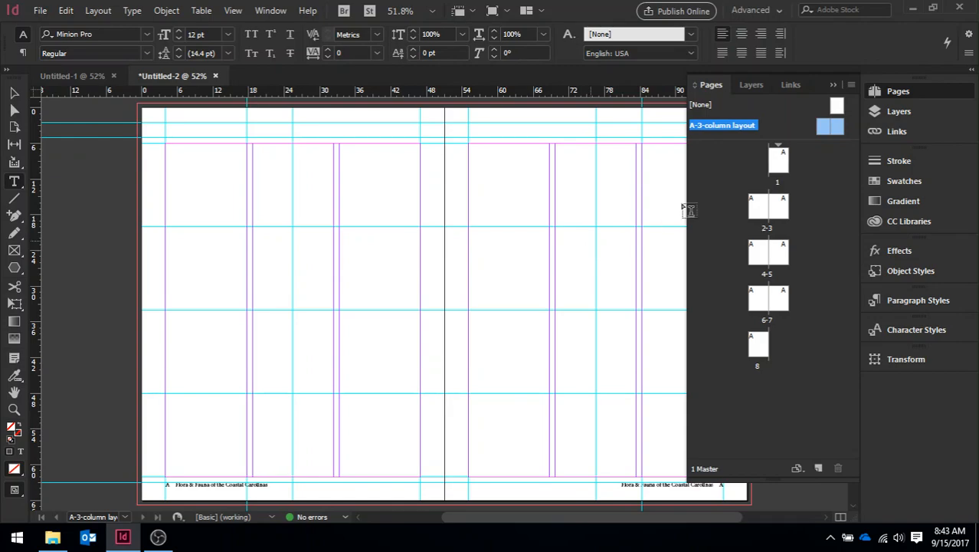
- On the left page of A-3-column layout, draw a 28p4 by 56p0 text frame over the first two columns and a 13p8 by 14p0 rectangle frame atop the third
double_click(821, 131)
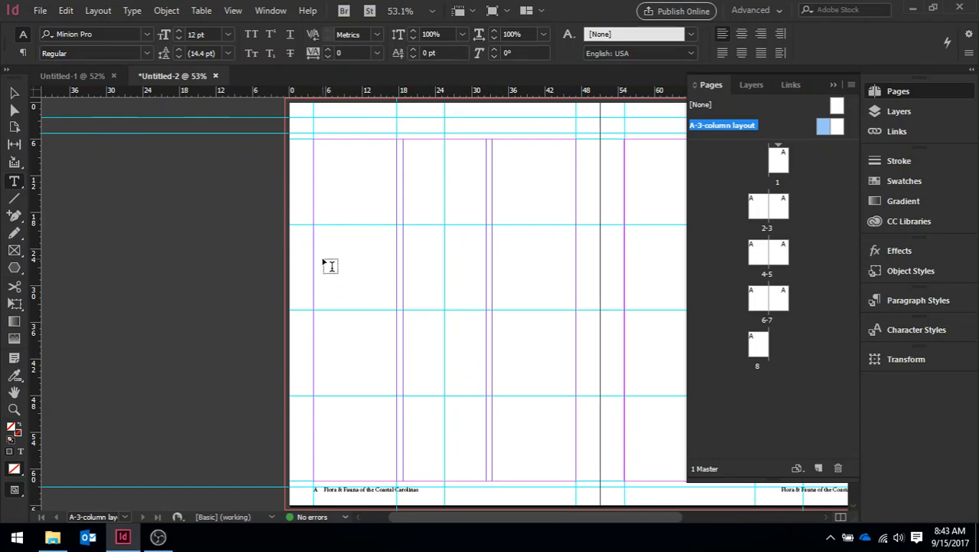
left_click_drag(322, 147, 486, 487)
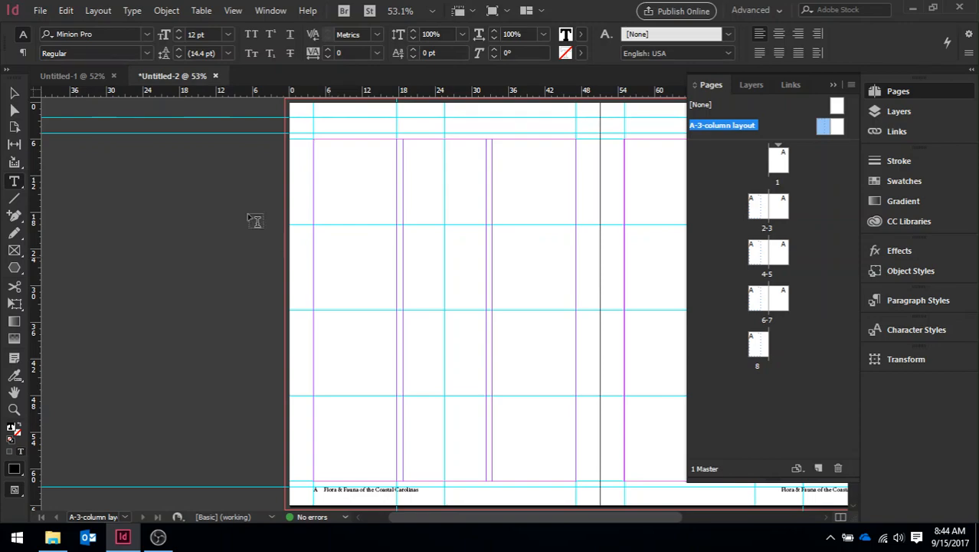
left_click(15, 251)
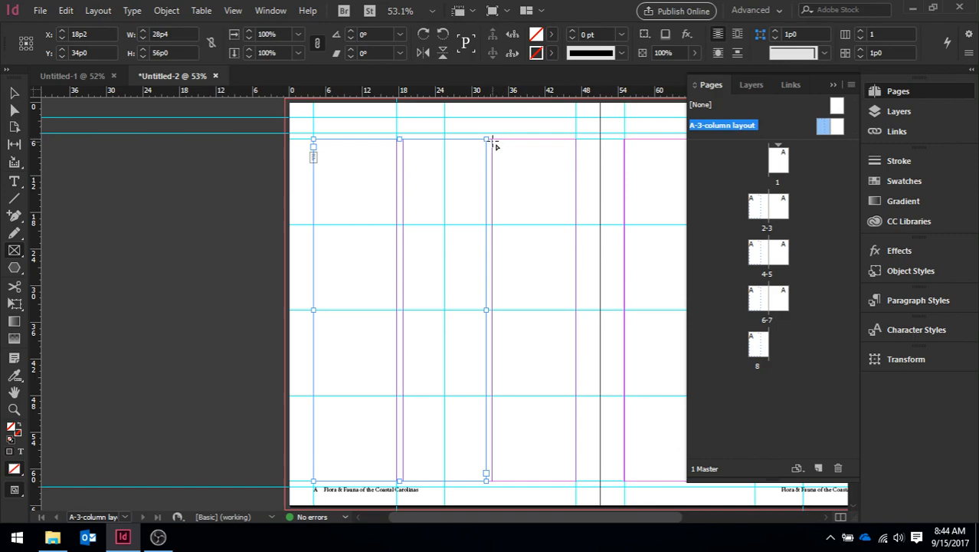
left_click_drag(492, 140, 576, 224)
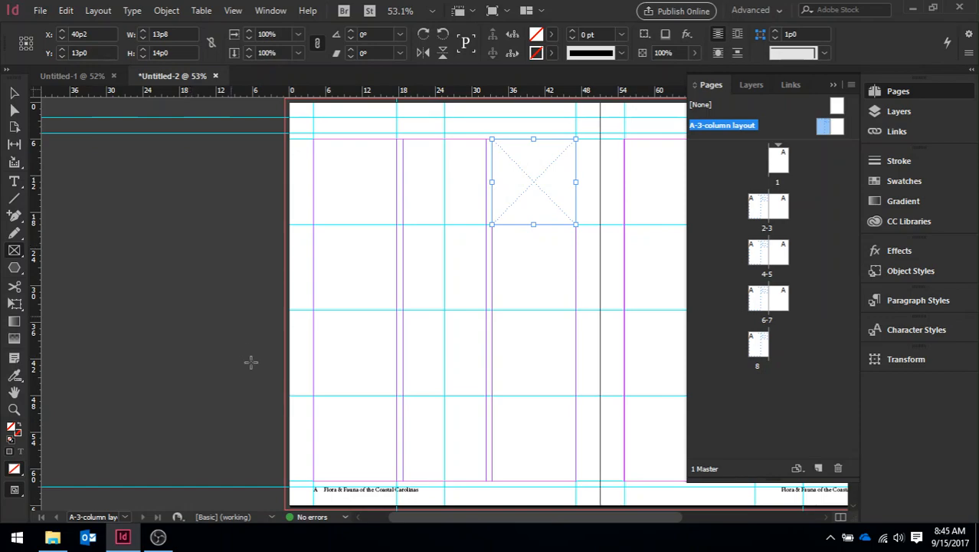
- Mirror the layout on the right master page with a 13p8 by 14p0 rectangle frame atop the first column and a 28p4 by 56p0 text frame over the others
left_click_drag(489, 523, 592, 528)
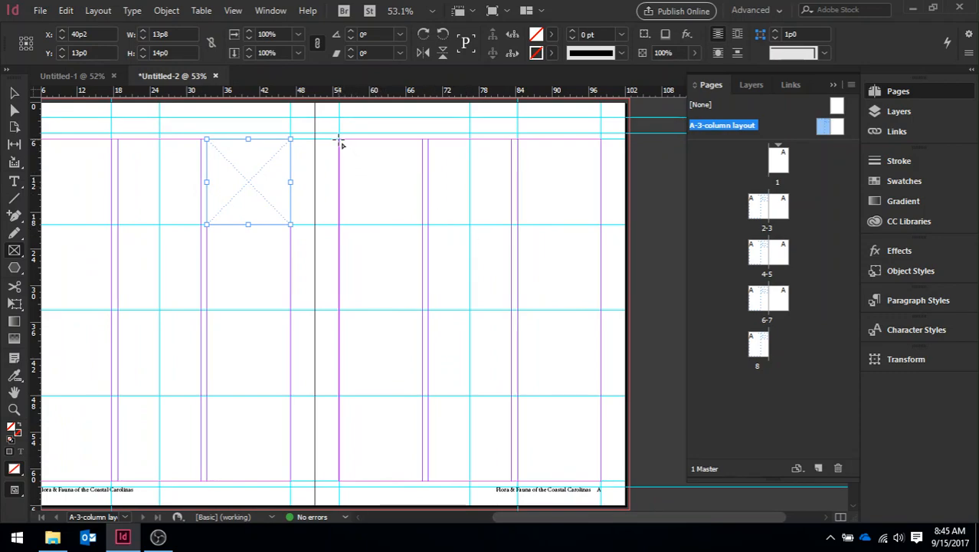
left_click_drag(340, 141, 426, 228)
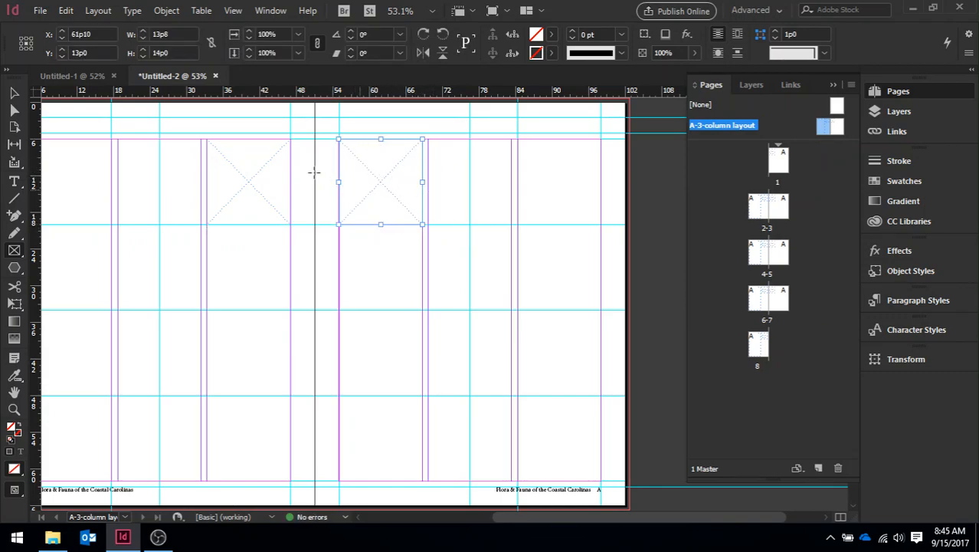
left_click(13, 184)
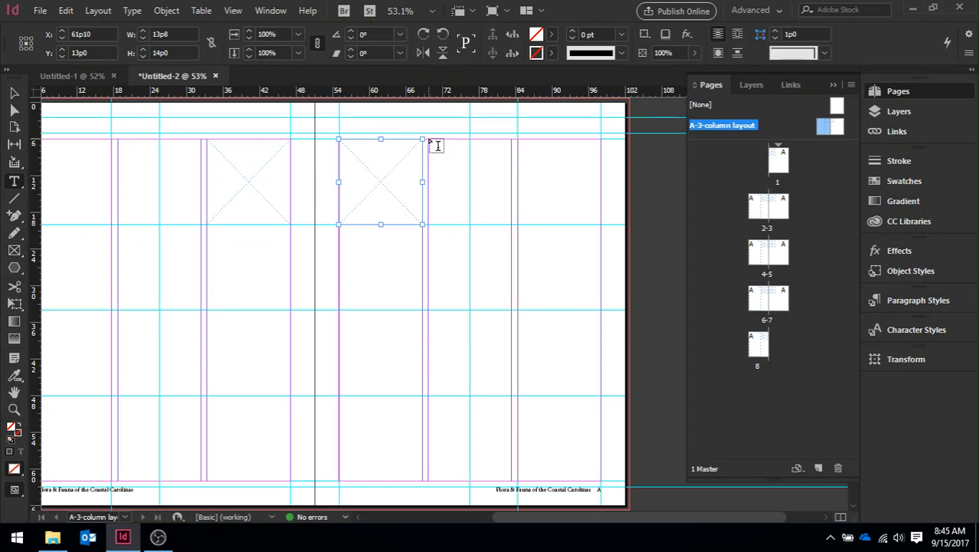
left_click_drag(427, 141, 604, 485)
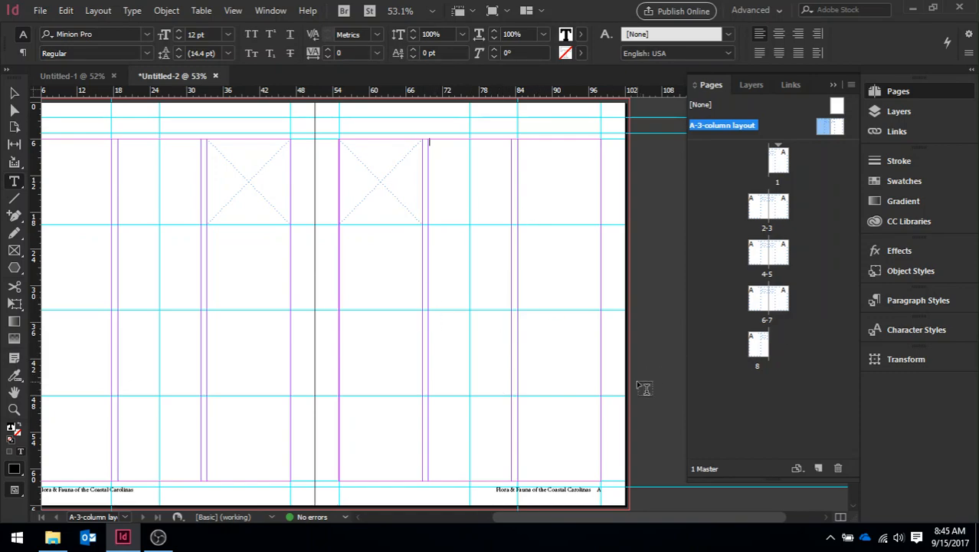
left_click(651, 397)
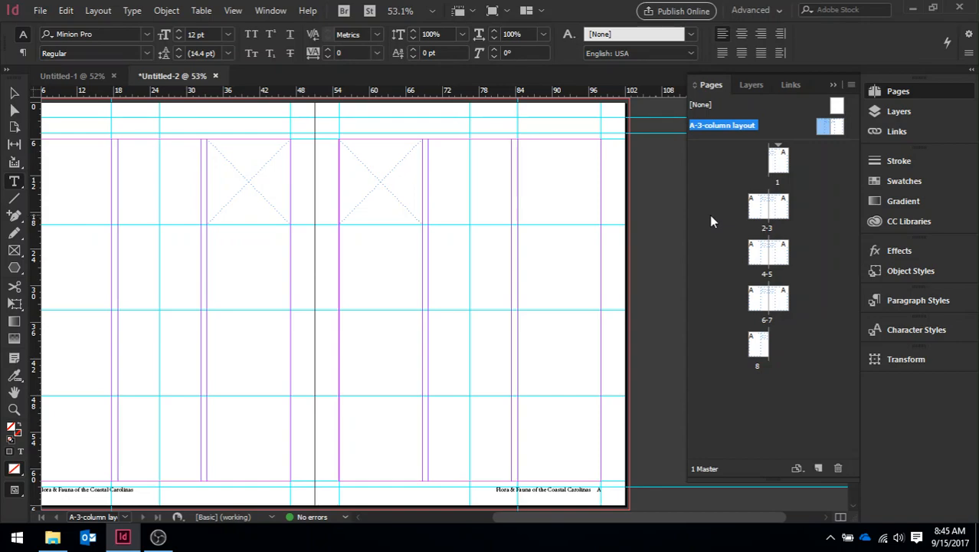
- Create a two-page Letter master with prefix B, named "2-column layout" and based on A-3-column layout
left_click(851, 87)
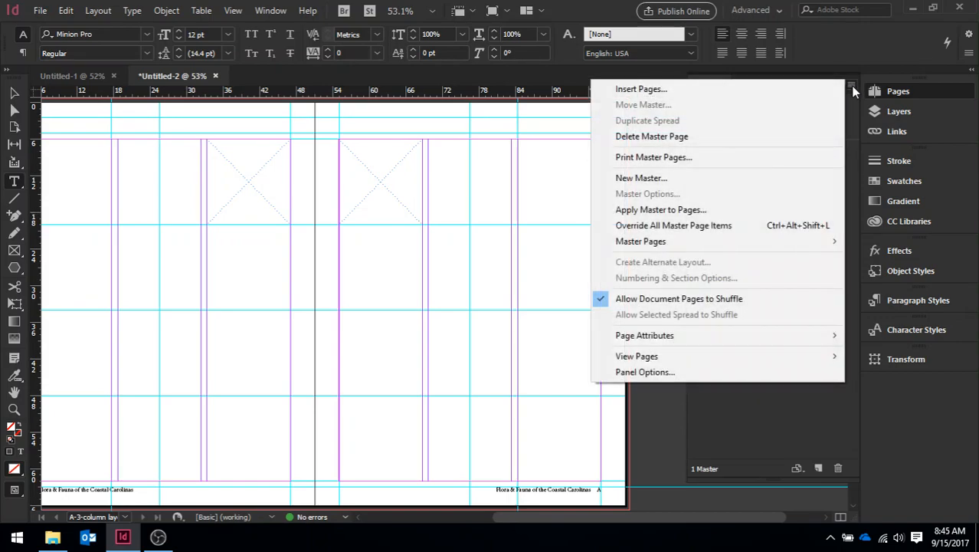
left_click(700, 179)
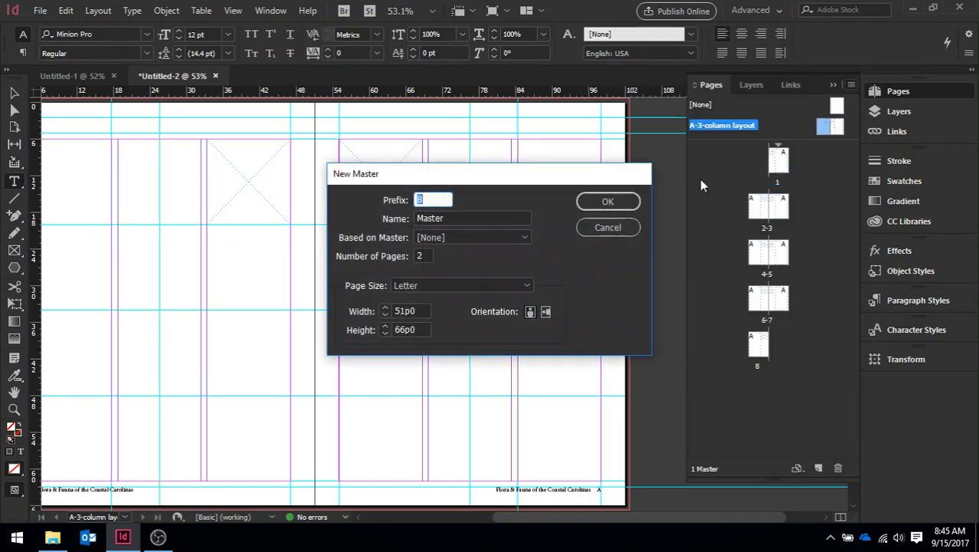
left_click(451, 218)
left_click_drag(451, 218, 379, 218)
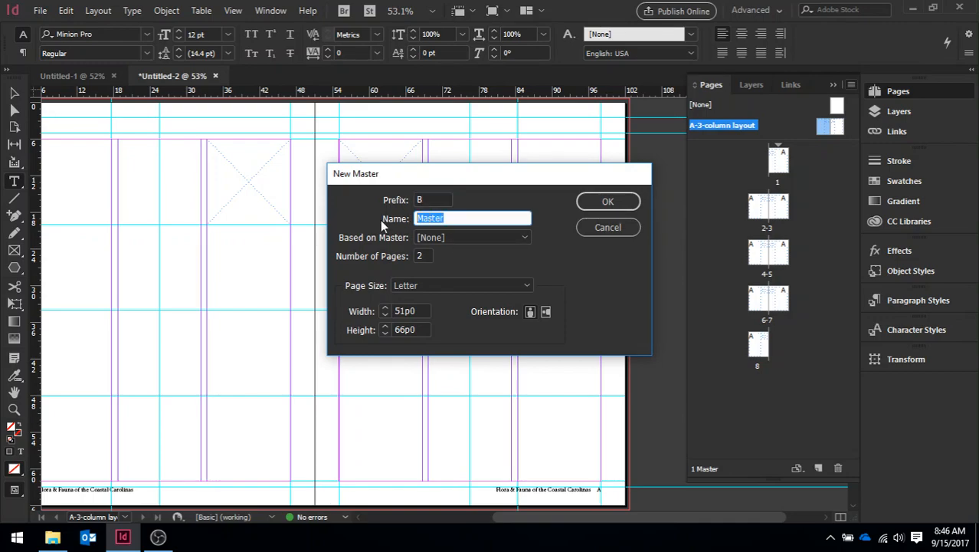
type("2-column layout")
left_click(430, 239)
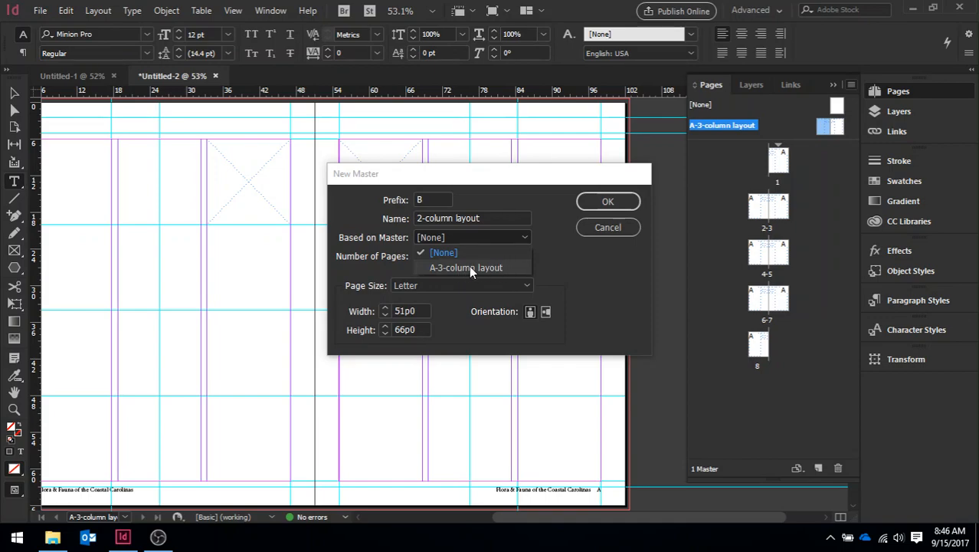
left_click(471, 269)
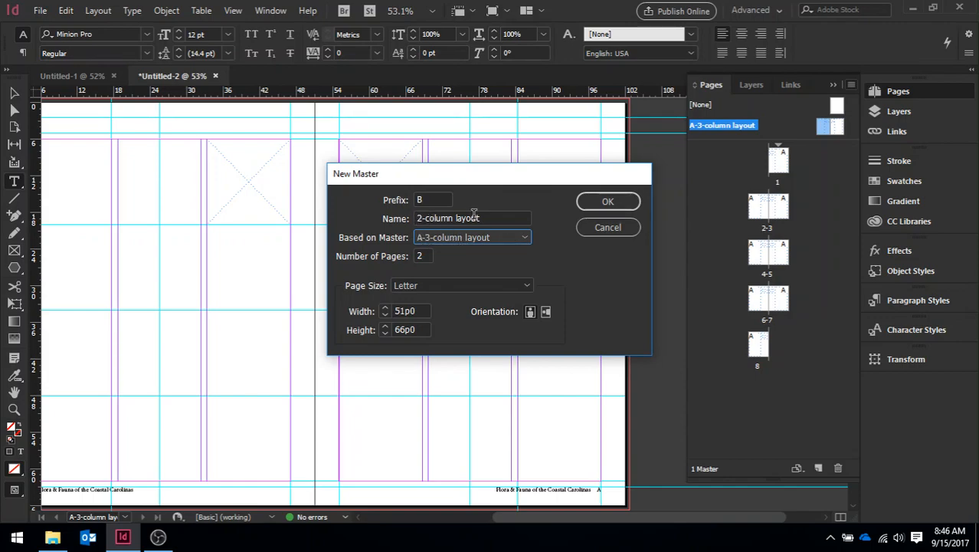
left_click(608, 203)
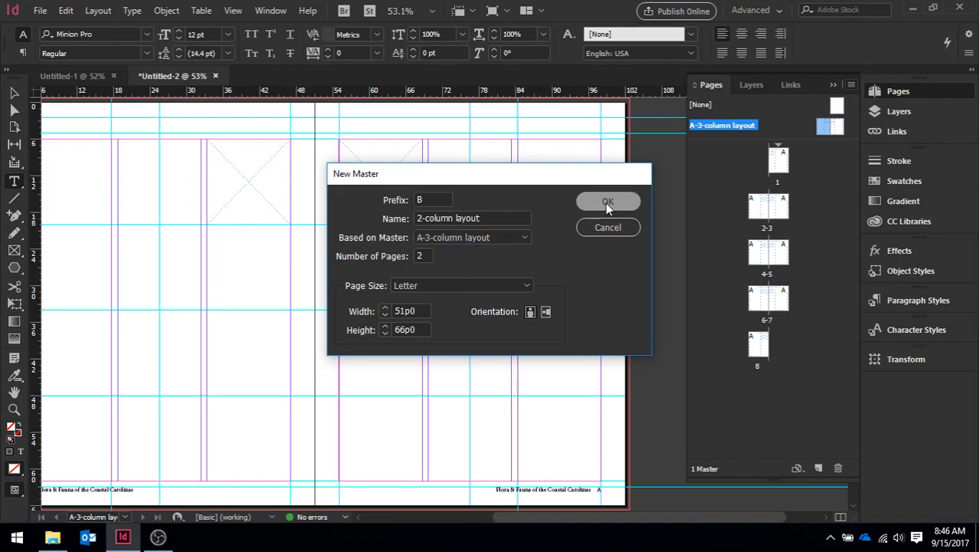
left_click(607, 203)
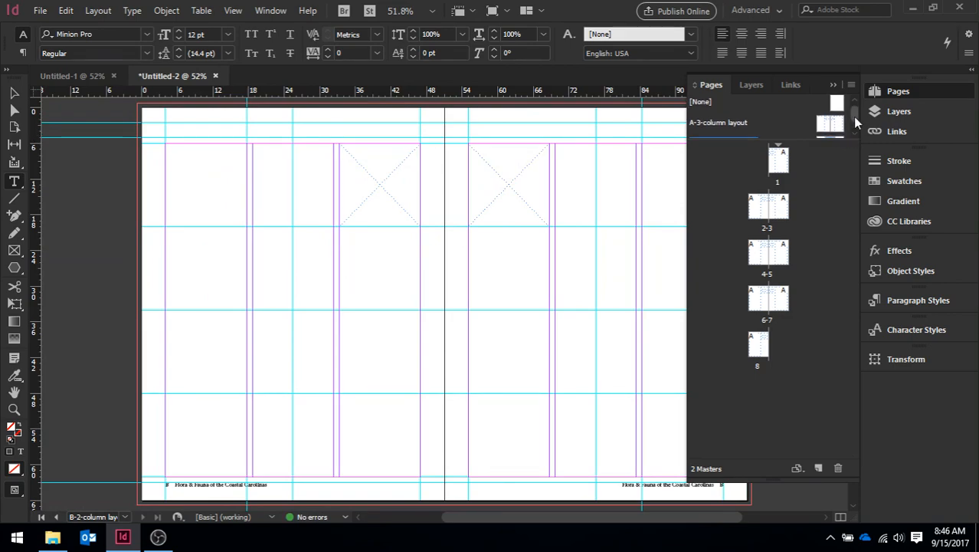
- Set the B-2-column layout master spread to 2 columns, keeping the 1p0 gutter
left_click_drag(854, 114, 853, 123)
left_click(711, 127)
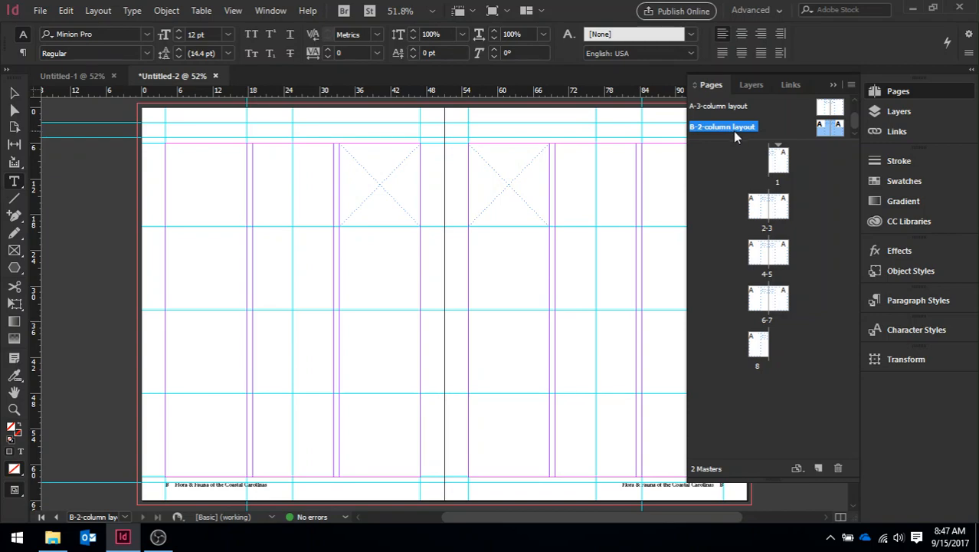
left_click(97, 11)
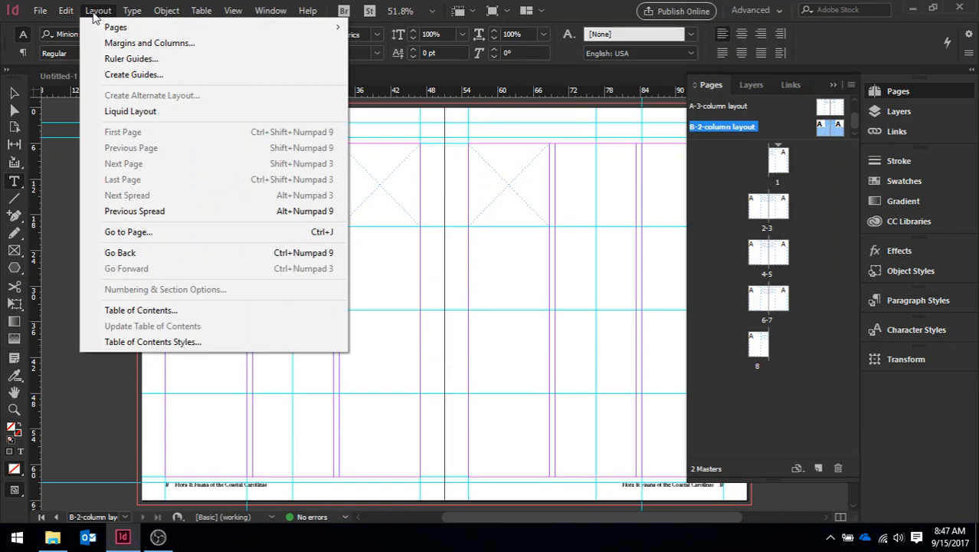
left_click(121, 42)
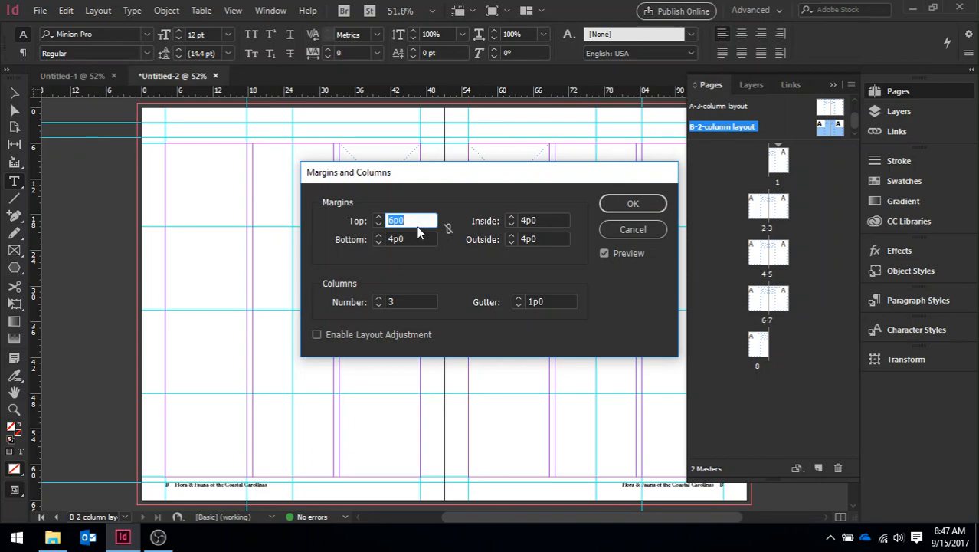
left_click(401, 302)
key("BackSpace")
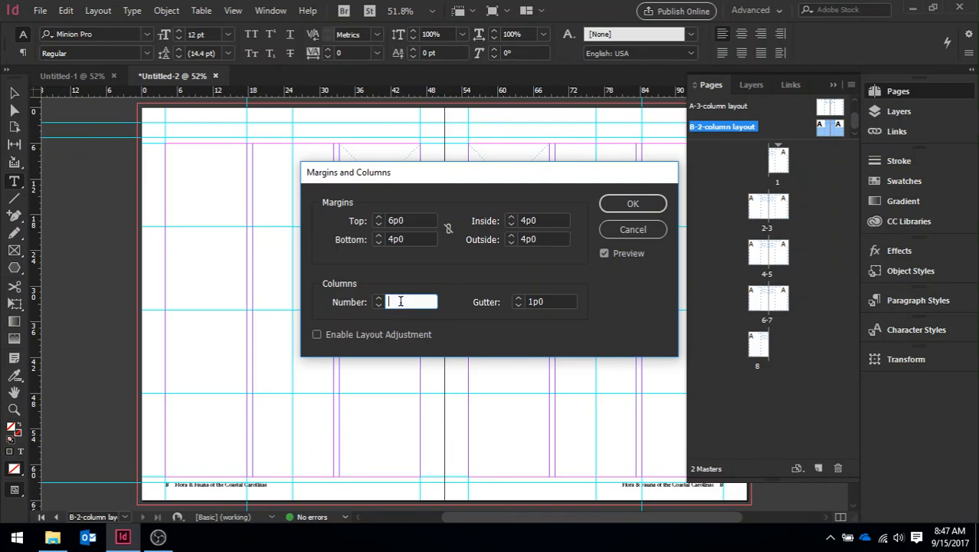
type("2")
key("Tab")
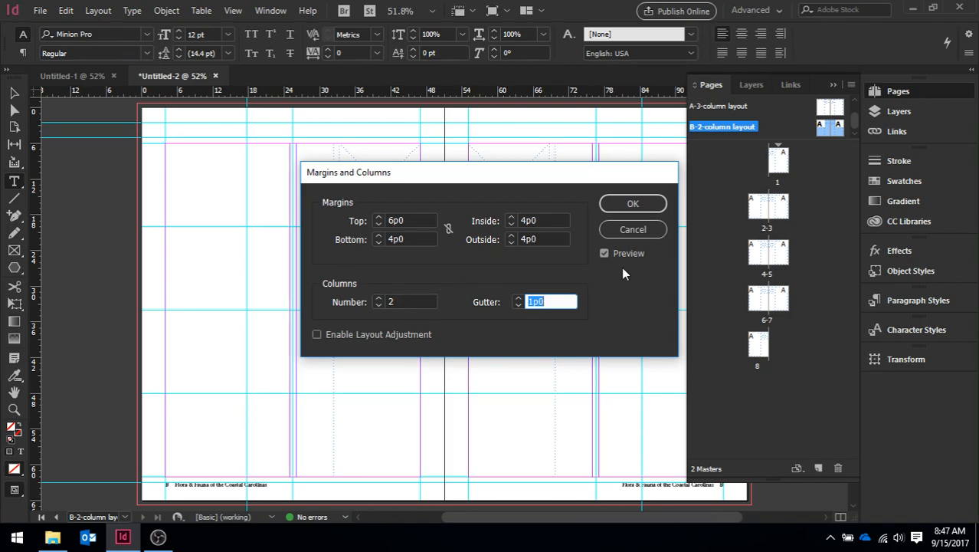
left_click(639, 207)
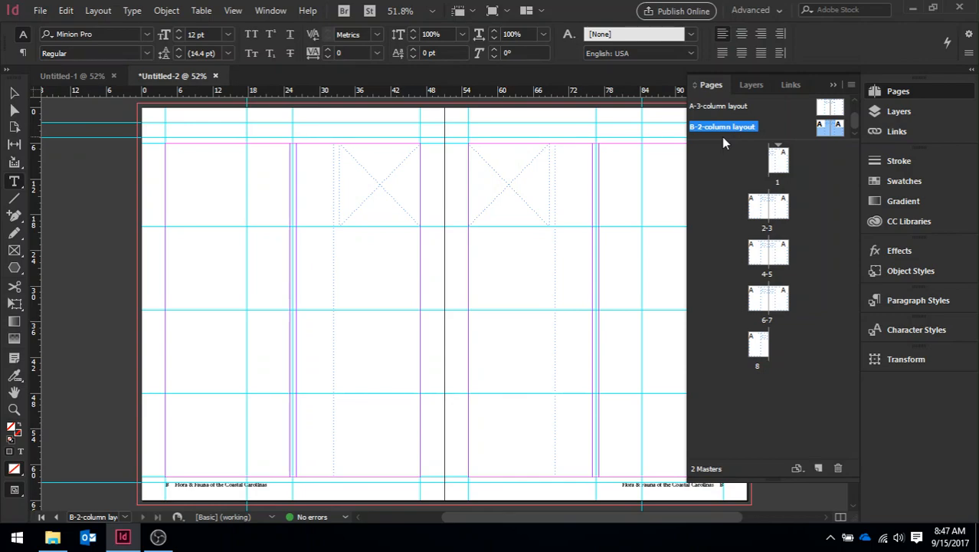
- Compare document page 1 with the B-2-column layout master to see how their columns and inherited frames differ
double_click(778, 163)
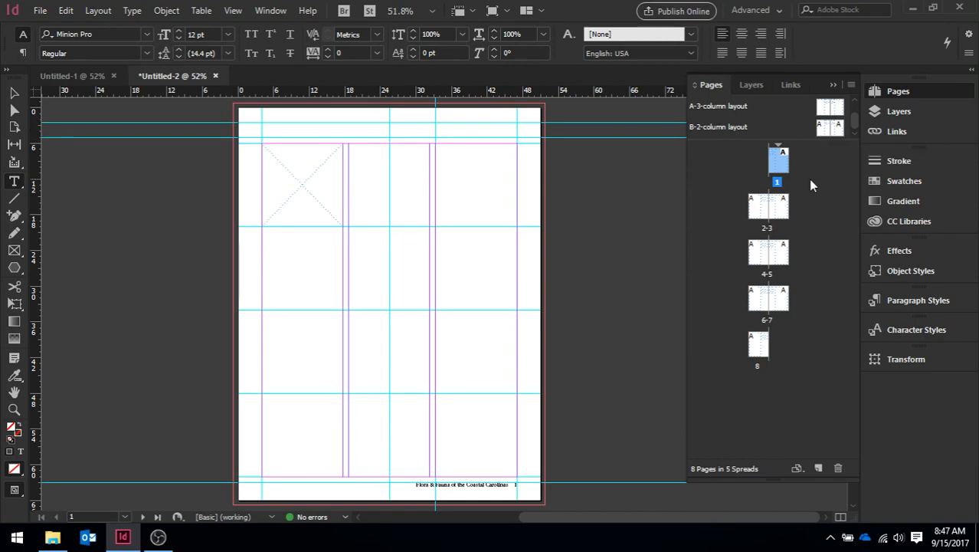
left_click(729, 157)
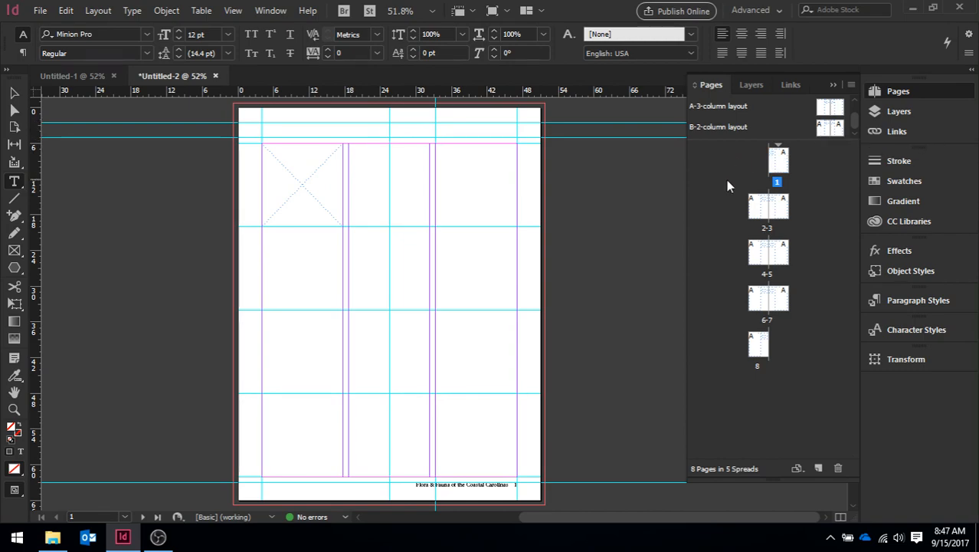
left_click(15, 92)
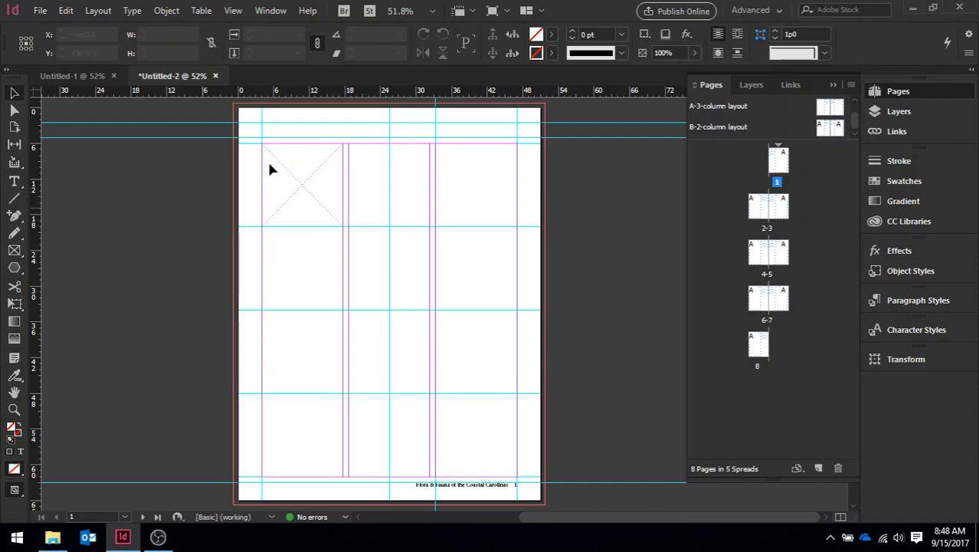
double_click(728, 127)
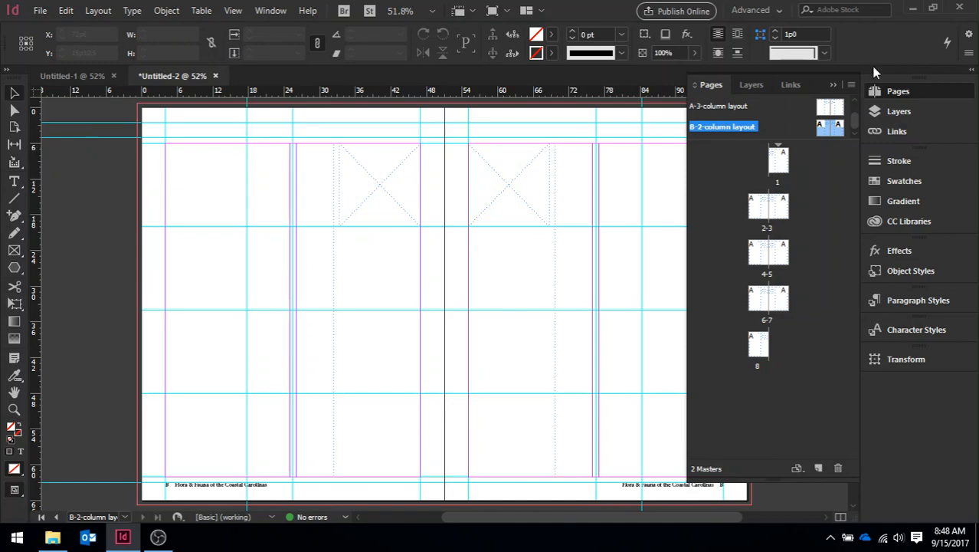
double_click(780, 161)
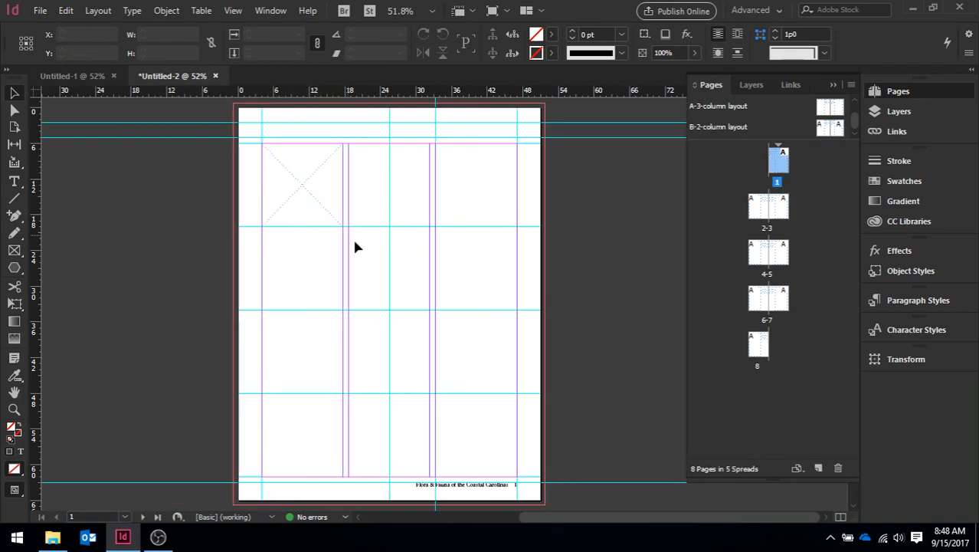
- Override and delete the inherited rectangle frames on both pages of the B-2-column layout master
left_click(725, 129)
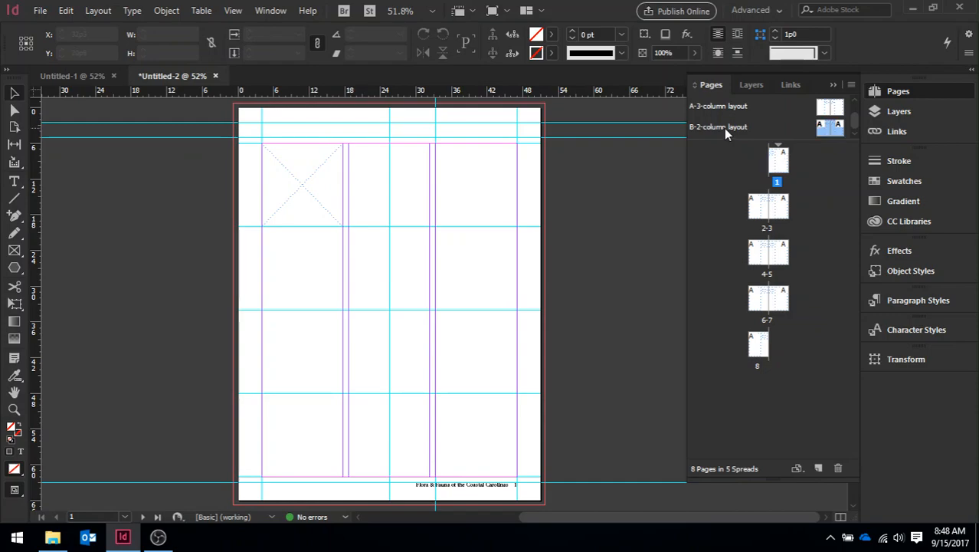
double_click(724, 128)
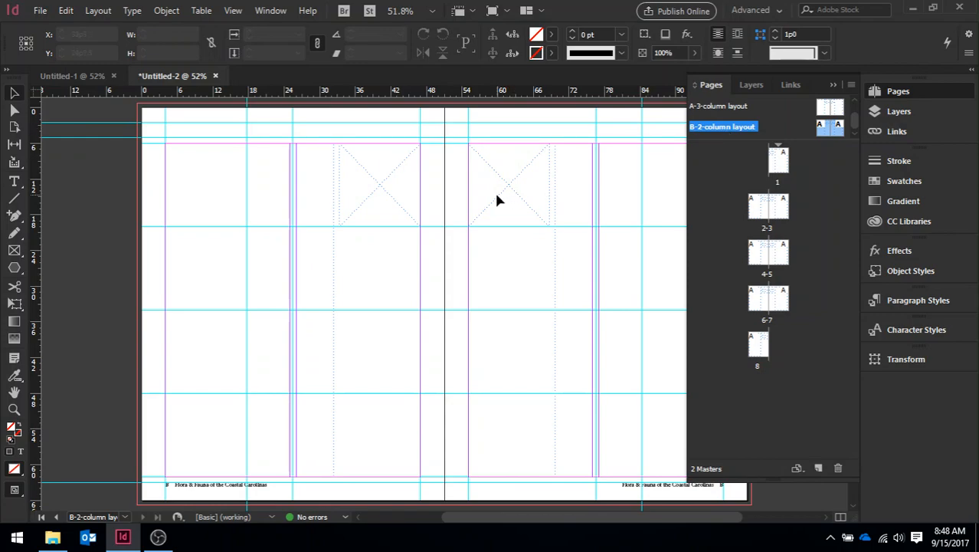
left_click_drag(504, 202, 583, 315)
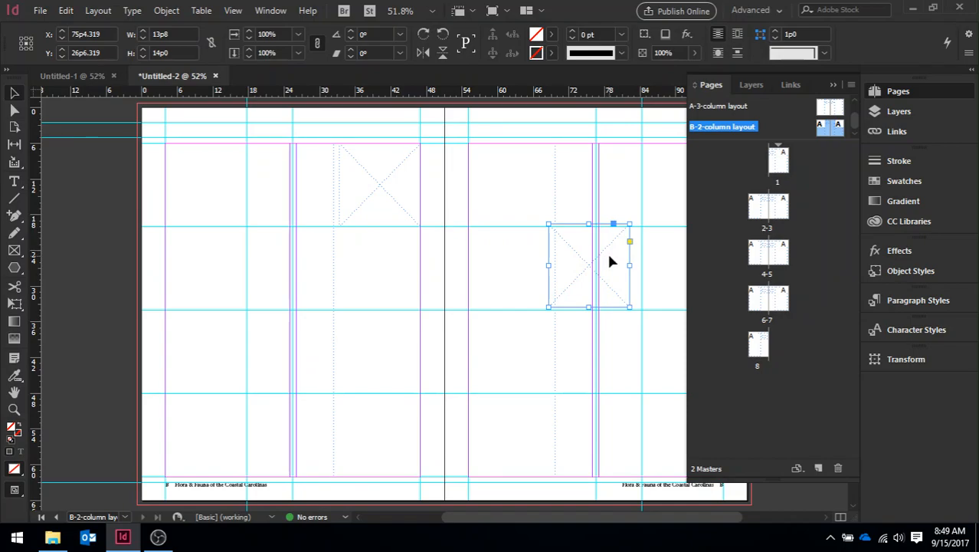
key("Delete")
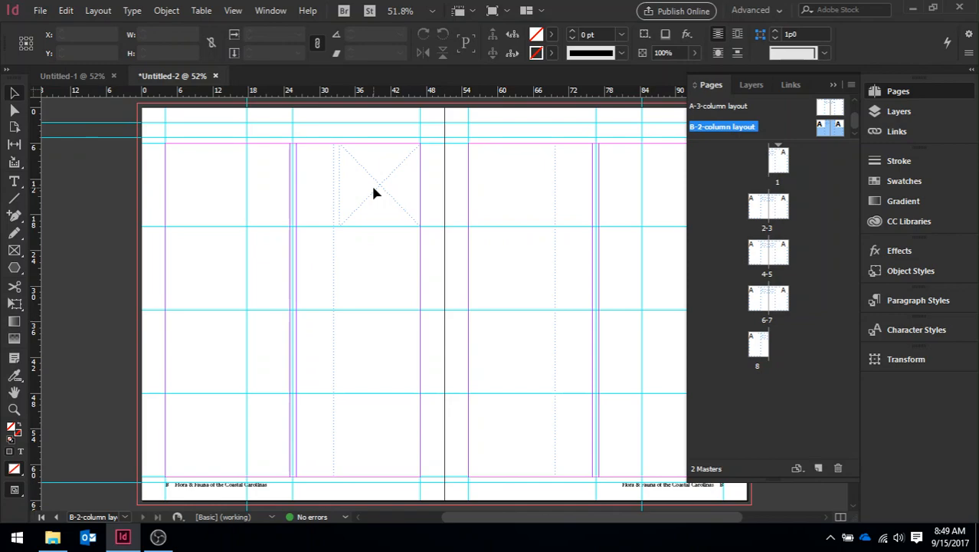
left_click(374, 191)
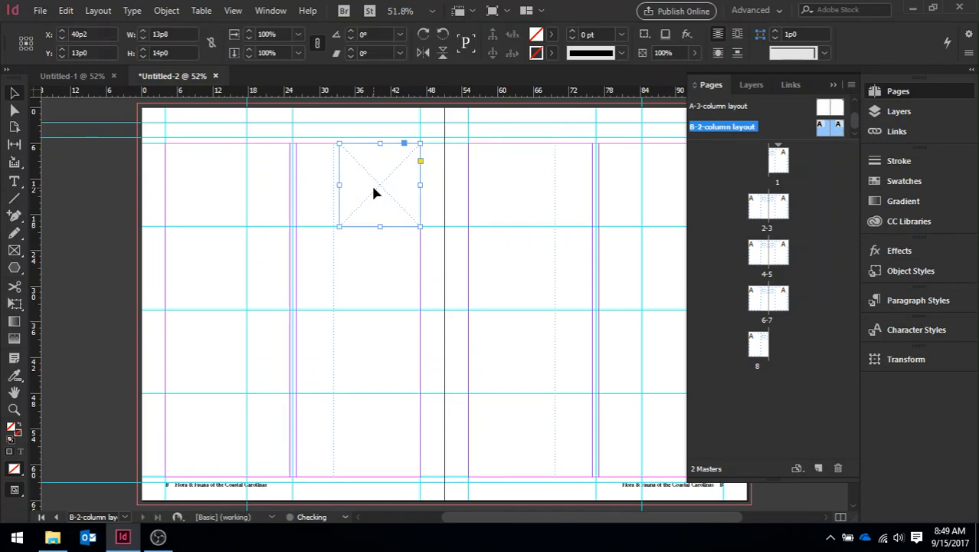
key("Delete")
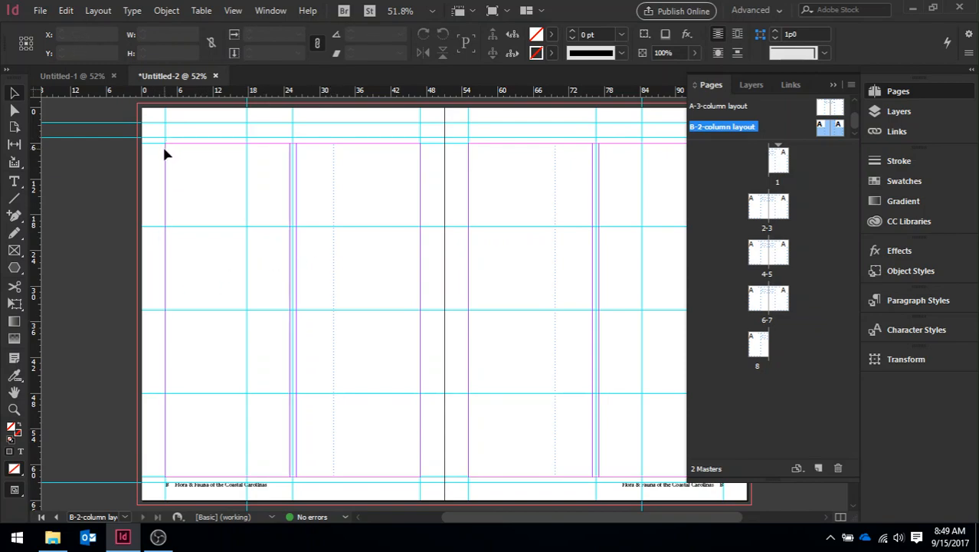
- Override and delete the inherited text frames on both pages of the B-2-column layout master
left_click(331, 230)
key("Delete")
left_click(554, 345)
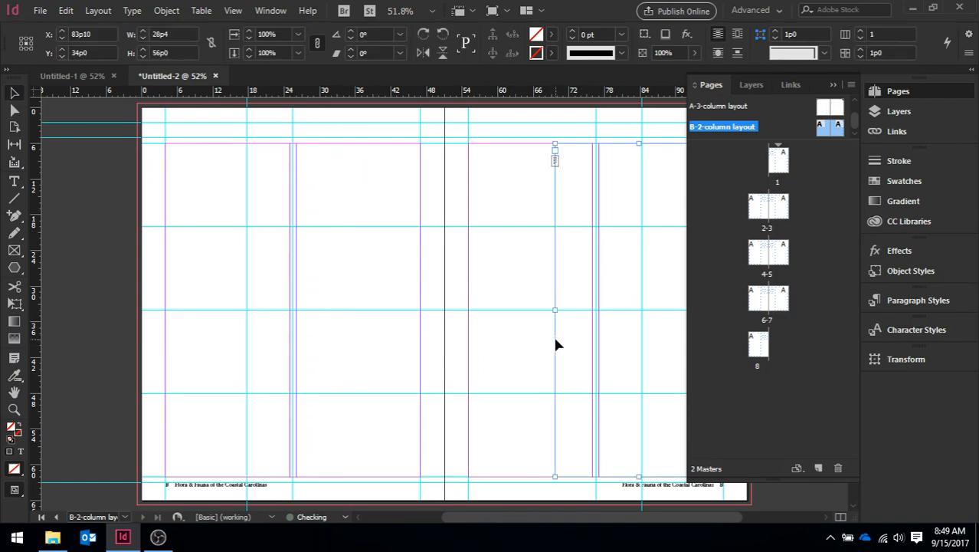